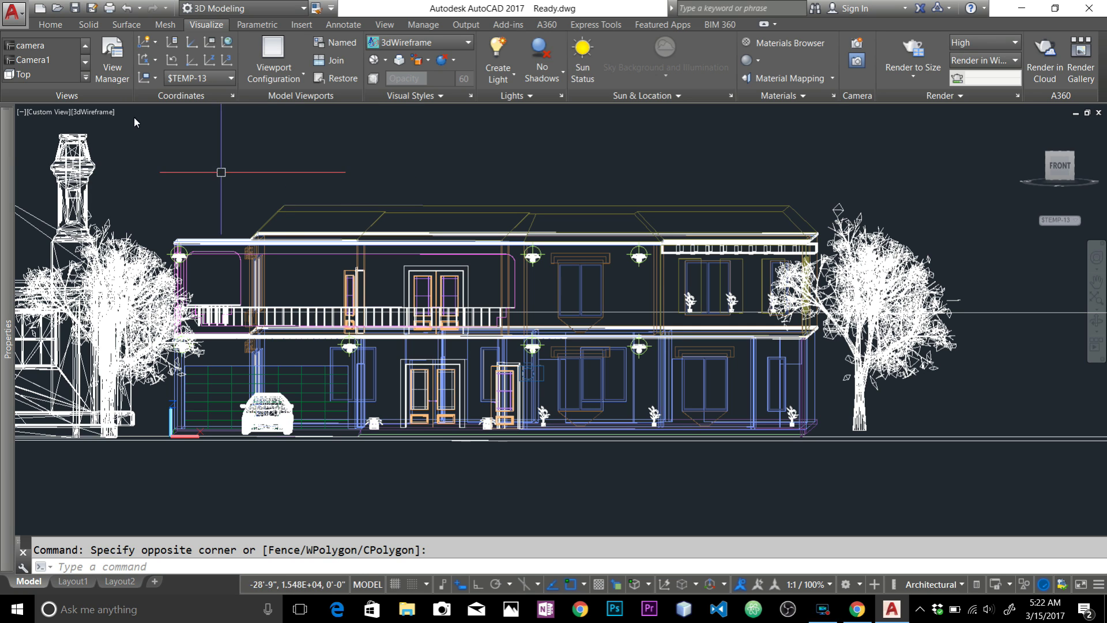
Step: Open the Export dialog, look through its file types, and cancel without exporting
left_click(18, 22)
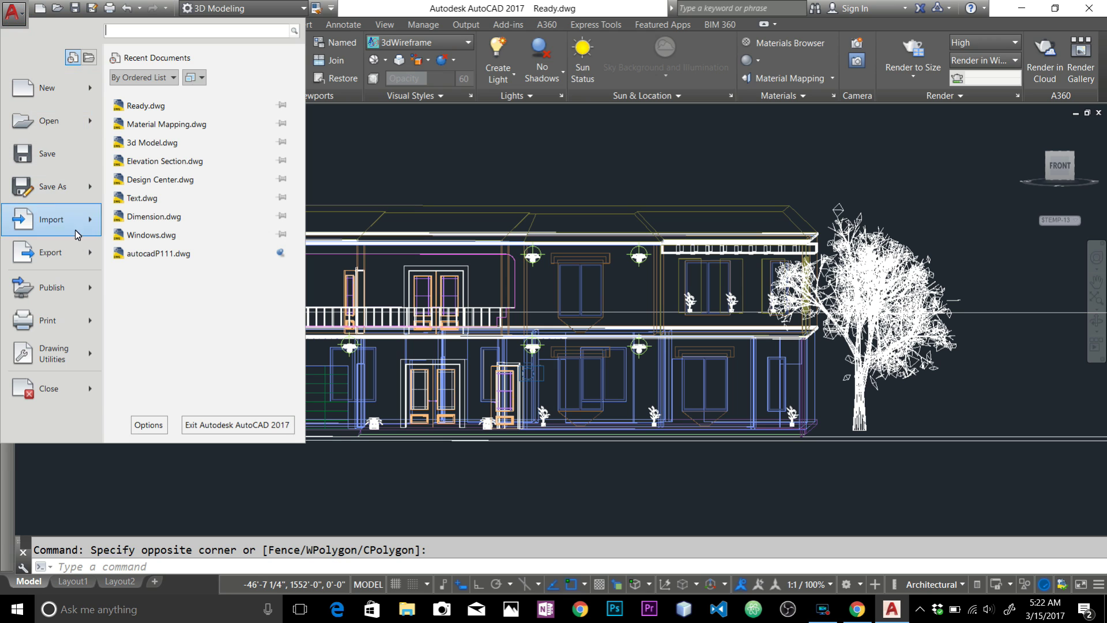
mouse_move(77, 263)
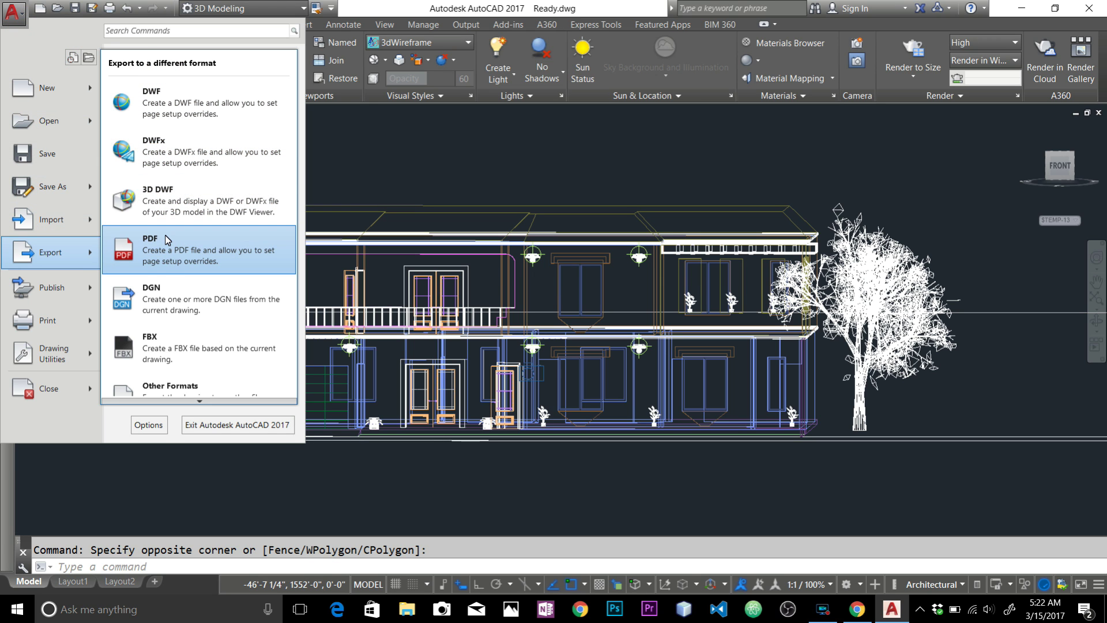
left_click(193, 387)
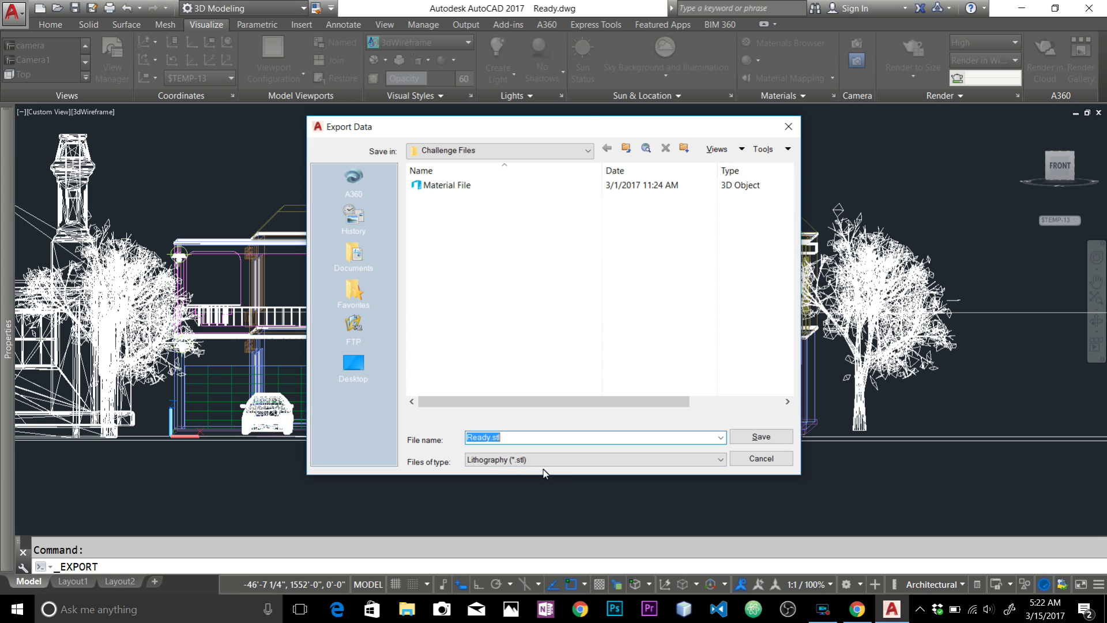
left_click_drag(583, 118, 568, 77)
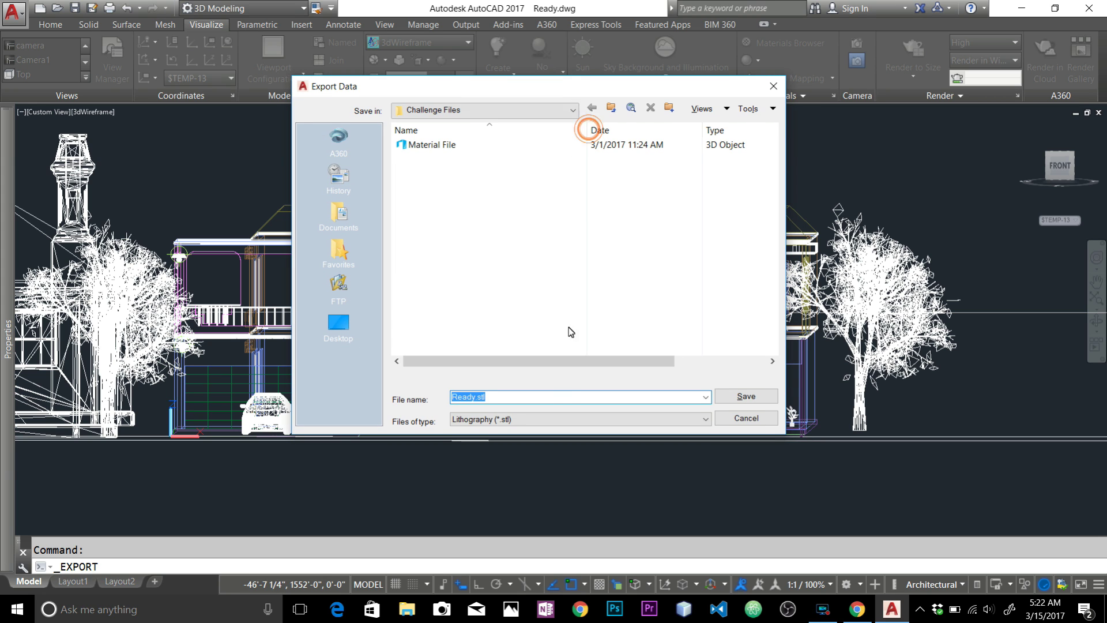
left_click(510, 418)
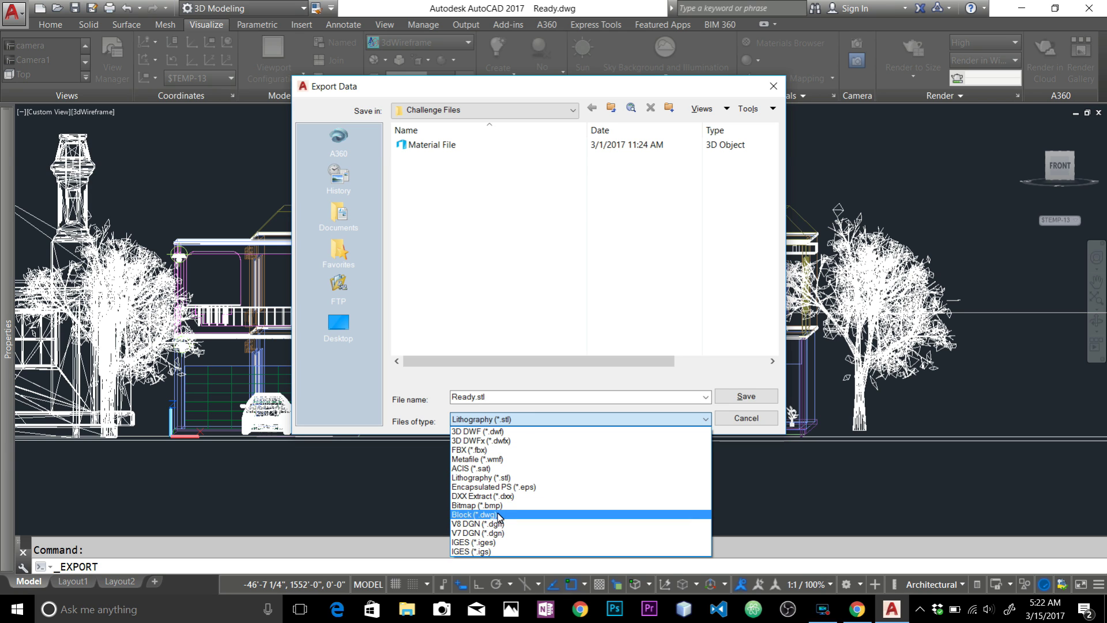
left_click(504, 259)
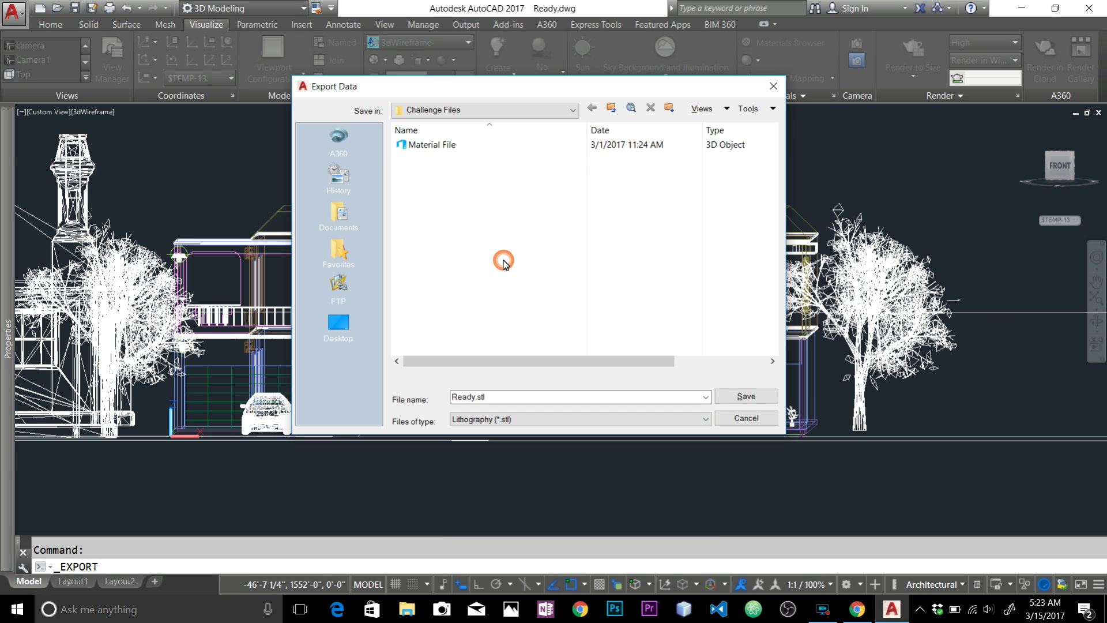
left_click(722, 421)
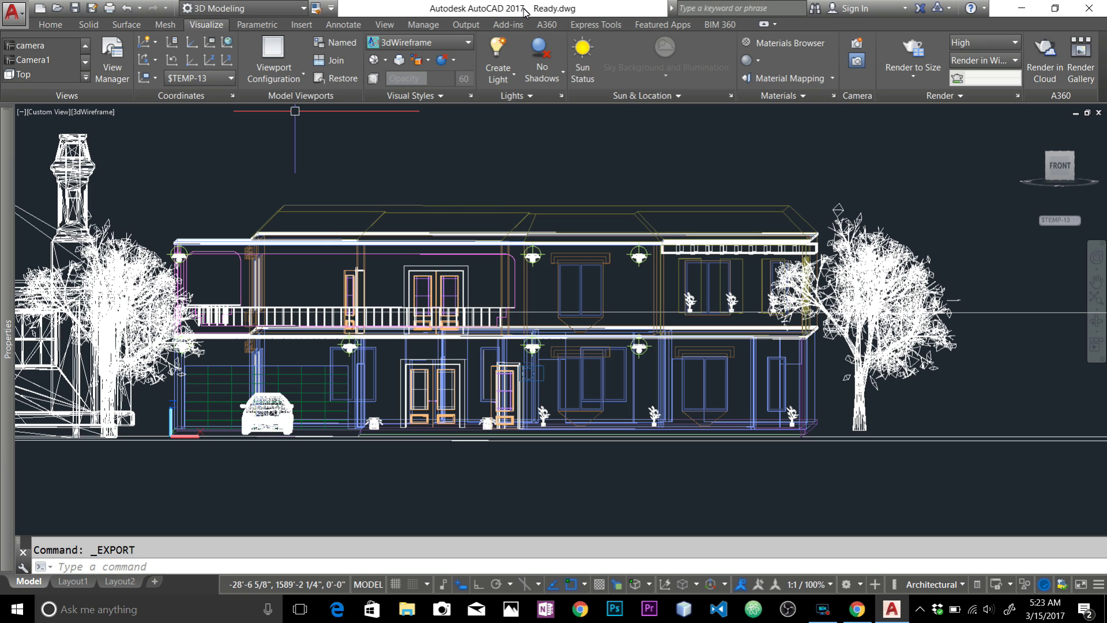
Step: Try selection windows over the house, cancel with Esc, and open the application menu
left_click(496, 132)
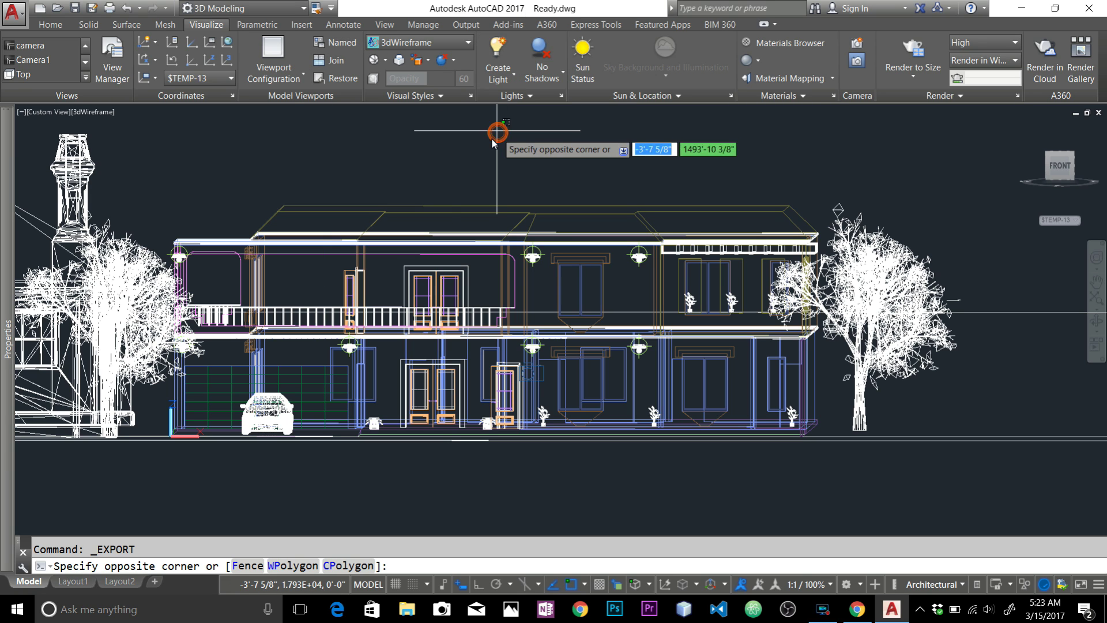
left_click(462, 163)
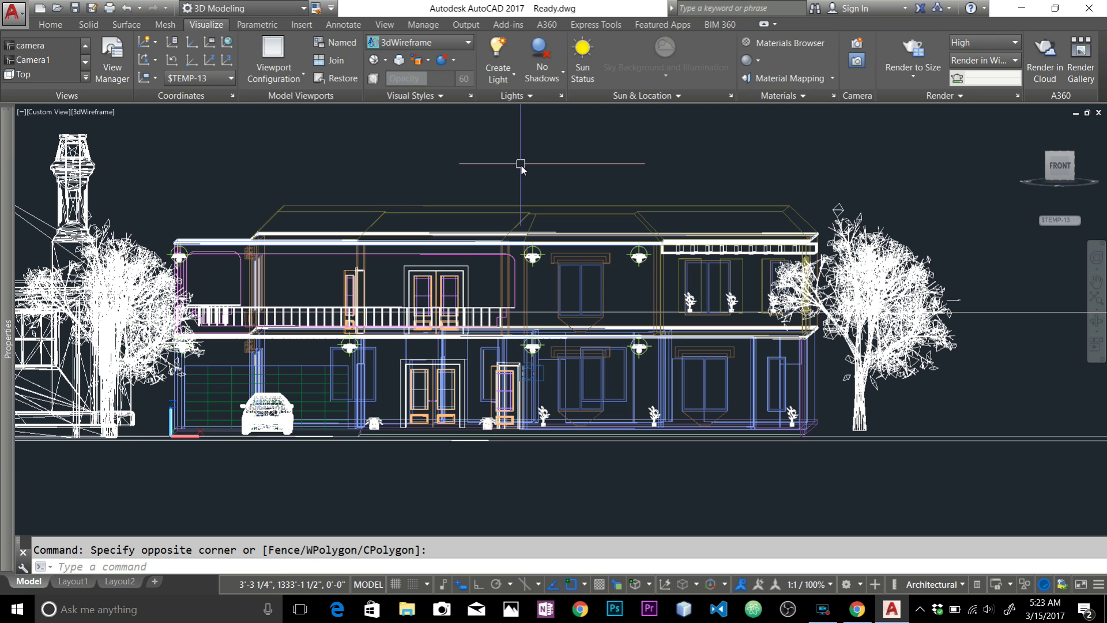
left_click(496, 165)
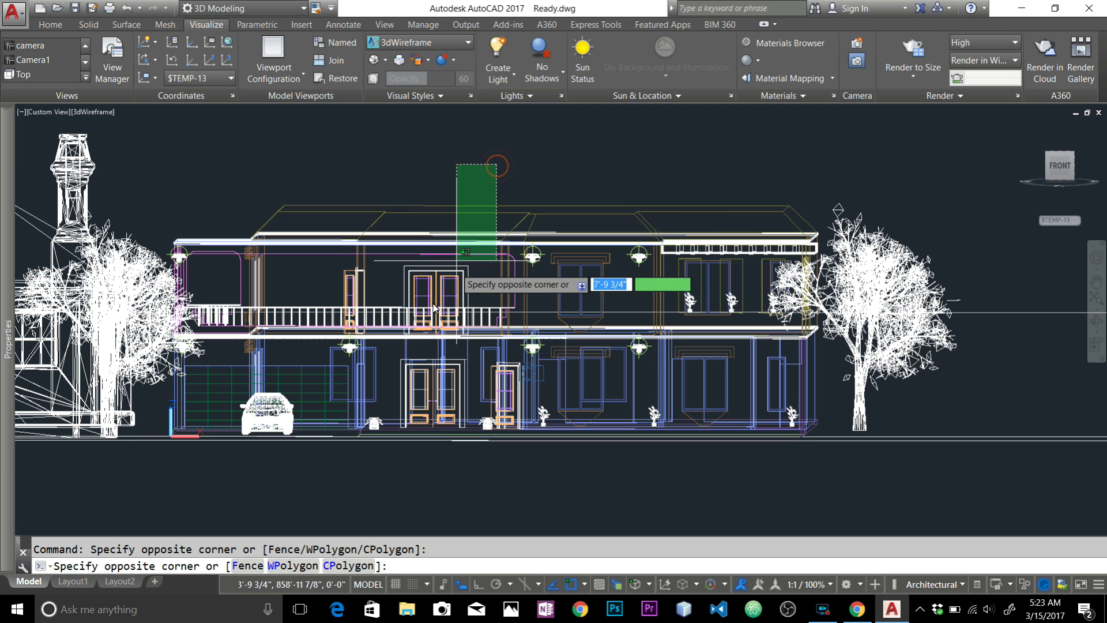
key("Escape")
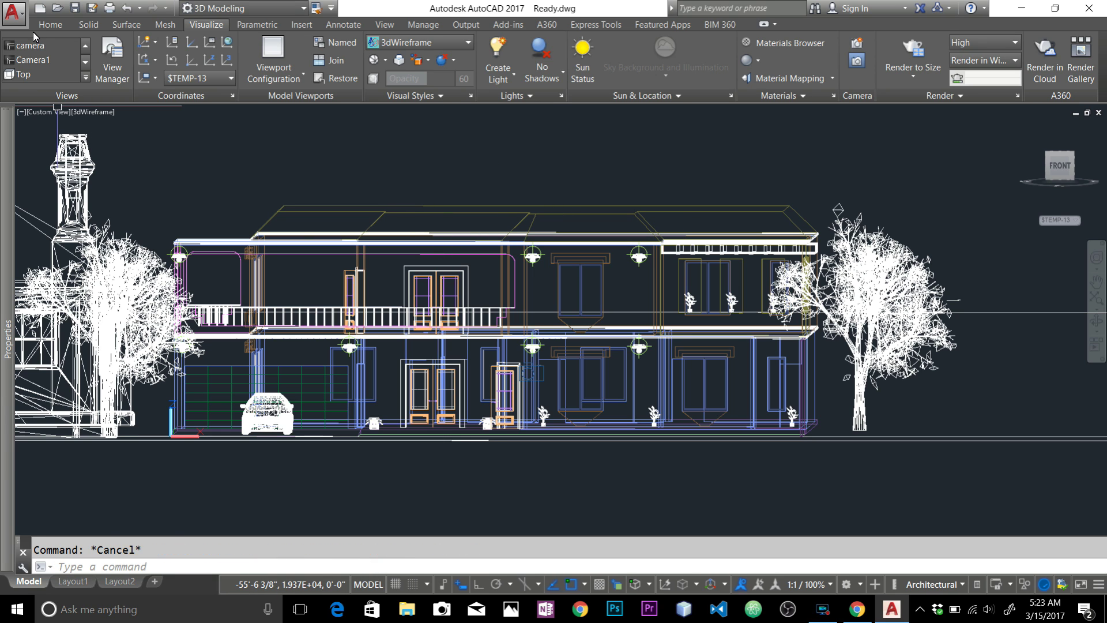
left_click(24, 17)
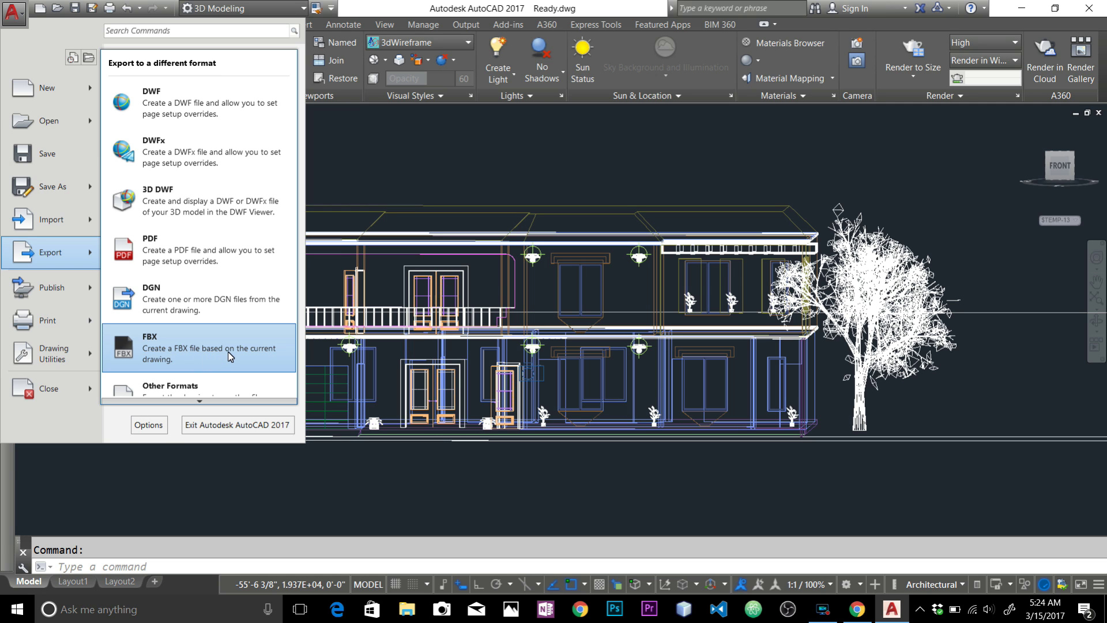
Step: Dismiss the application menu so the full Ready.dwg house drawing shows again
left_click(369, 147)
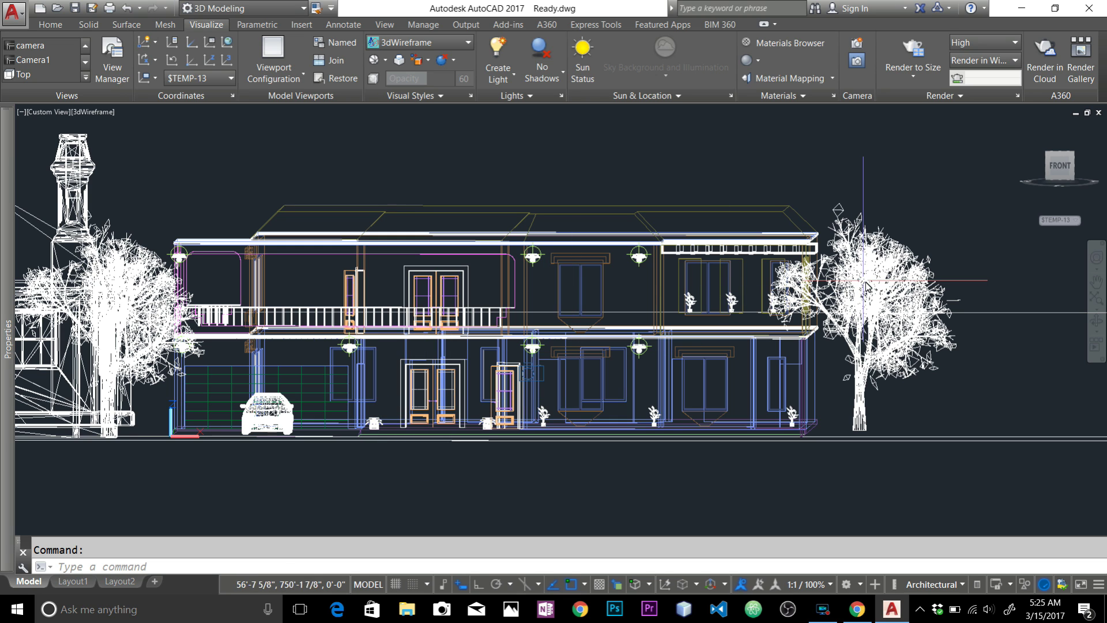
Step: Erase the right tree, the left tree and the lattice tower at the left edge
left_click(880, 294)
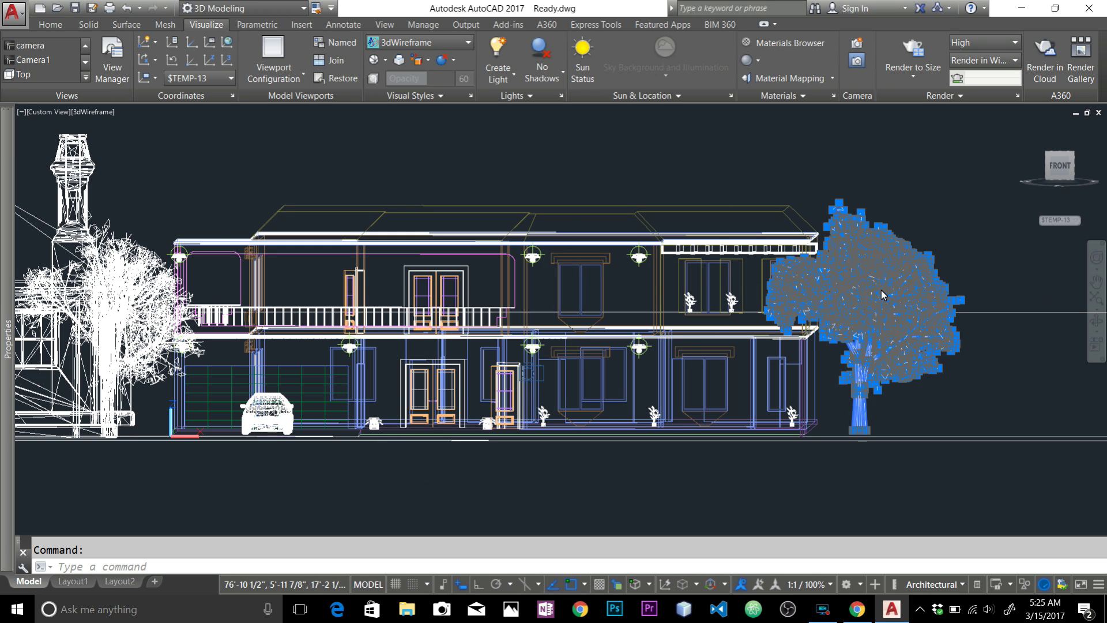
key("Delete")
left_click(117, 249)
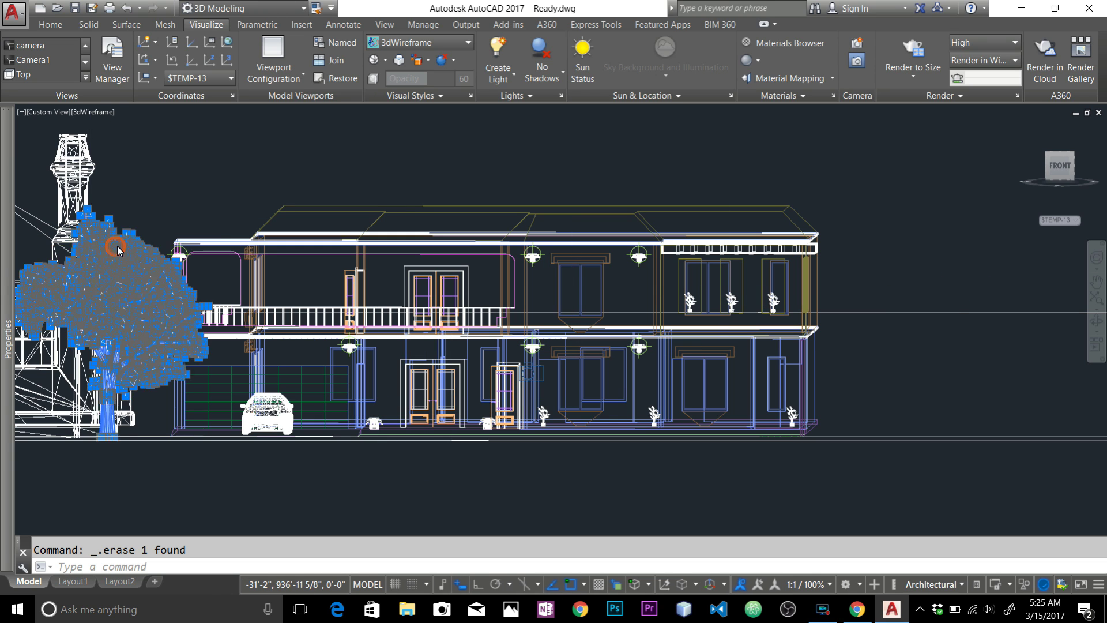
key("Delete")
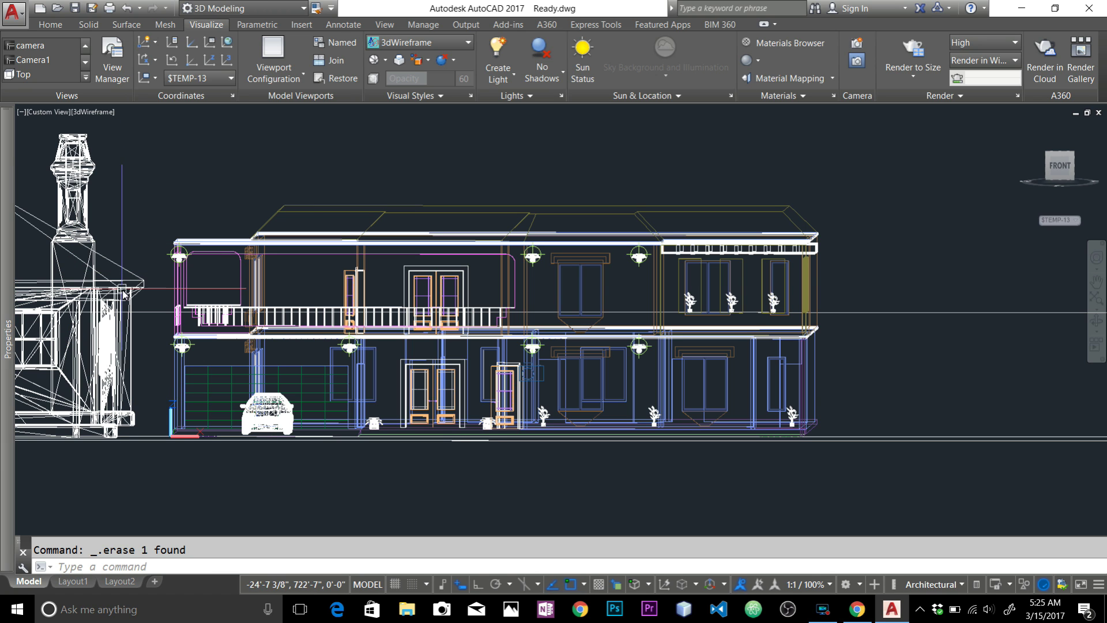
left_click(121, 287)
key("Delete")
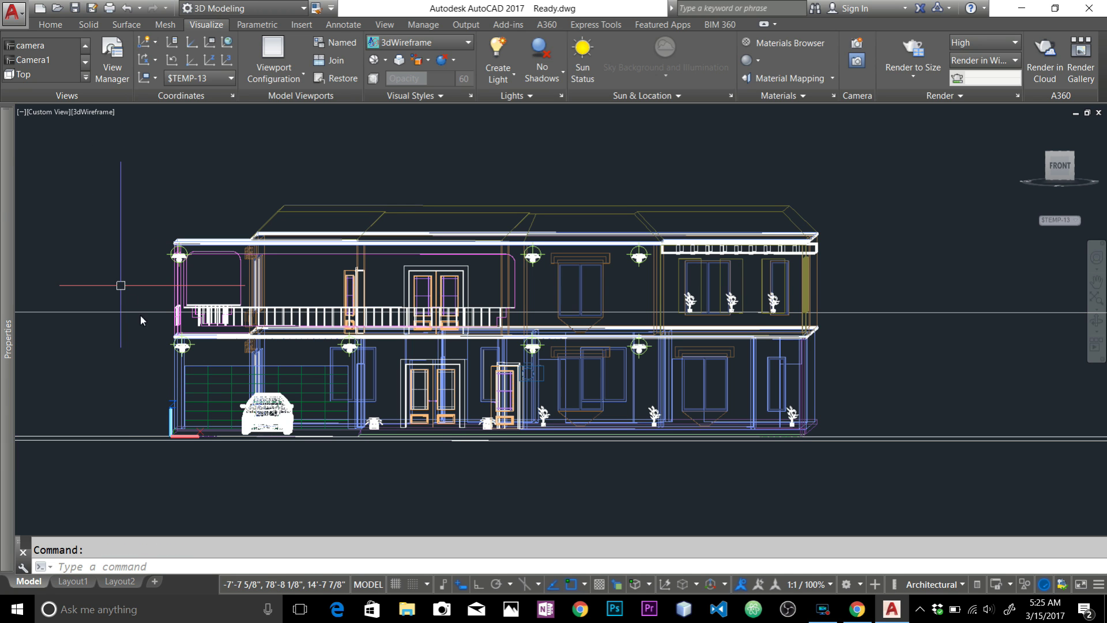
Step: Zoom in and erase the car in front of the garage with a selection window
scroll(224, 396, "up", 3)
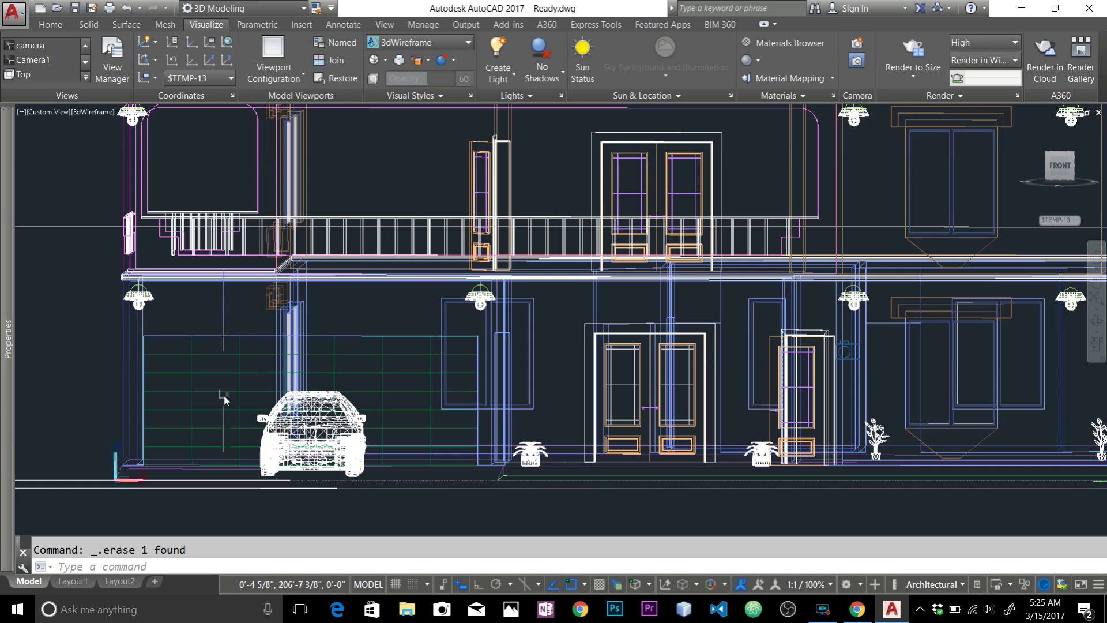
left_click(302, 427)
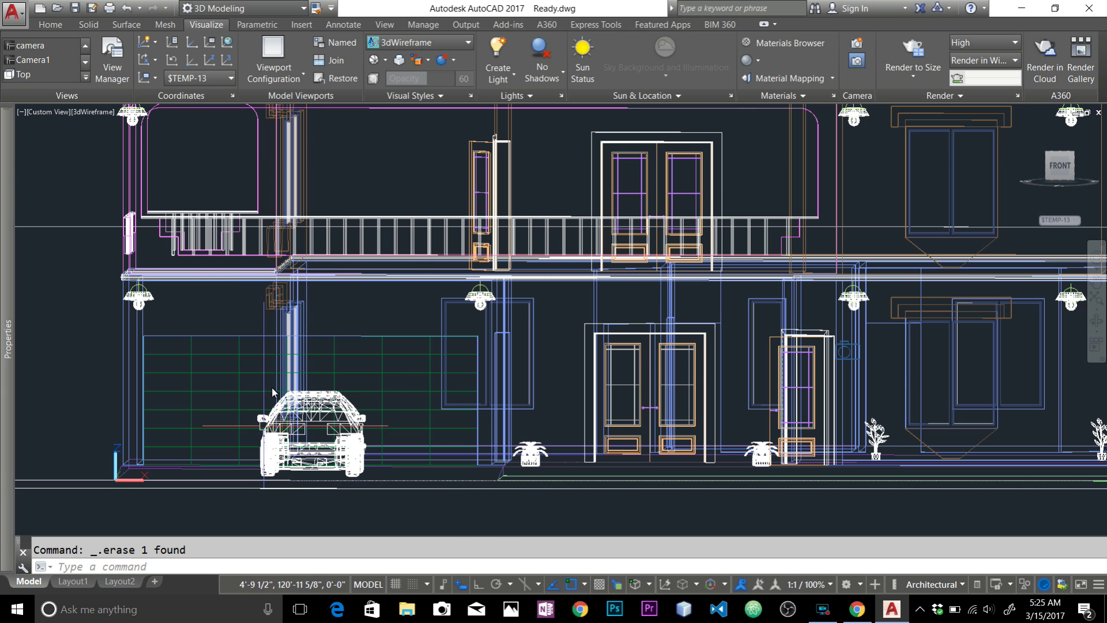
middle_click_drag(284, 440, 309, 389)
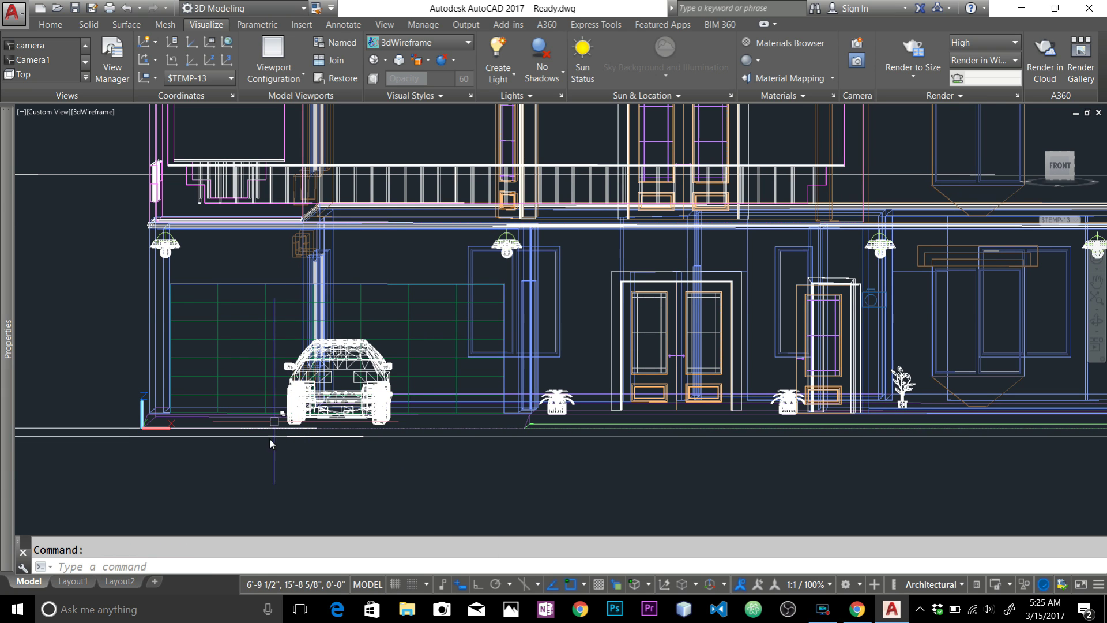
left_click(263, 456)
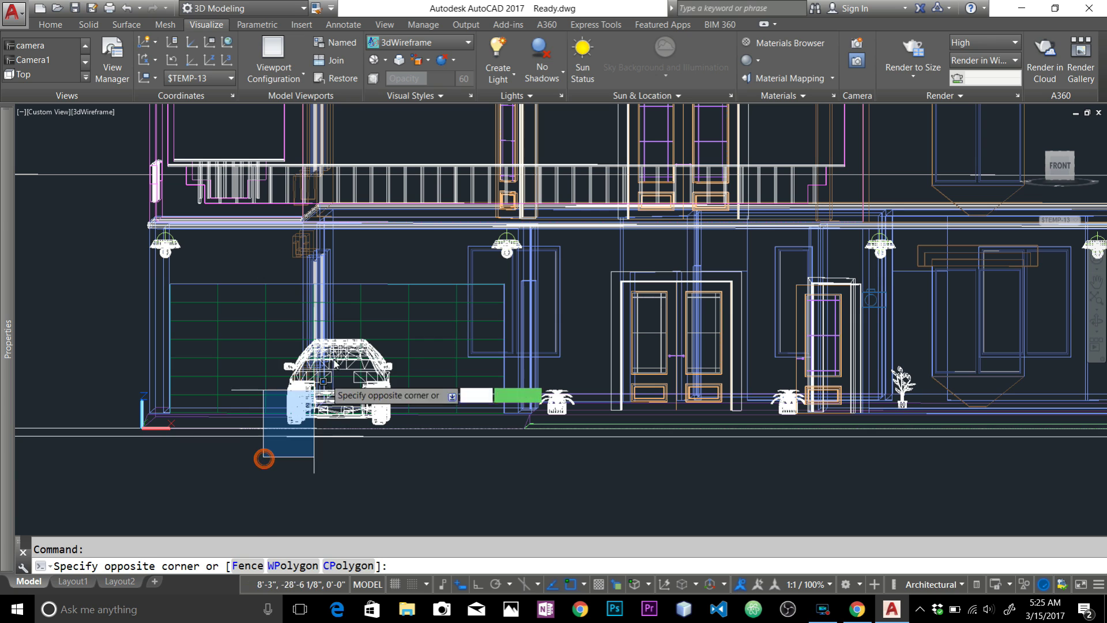
left_click(402, 330)
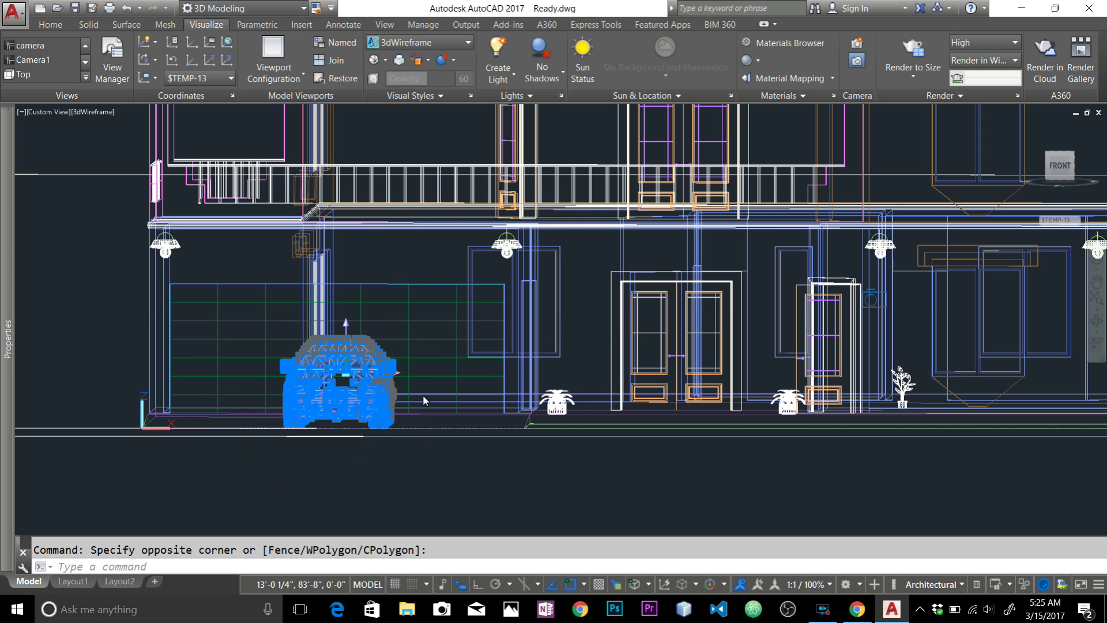
key("Delete")
scroll(819, 414, "up", 3)
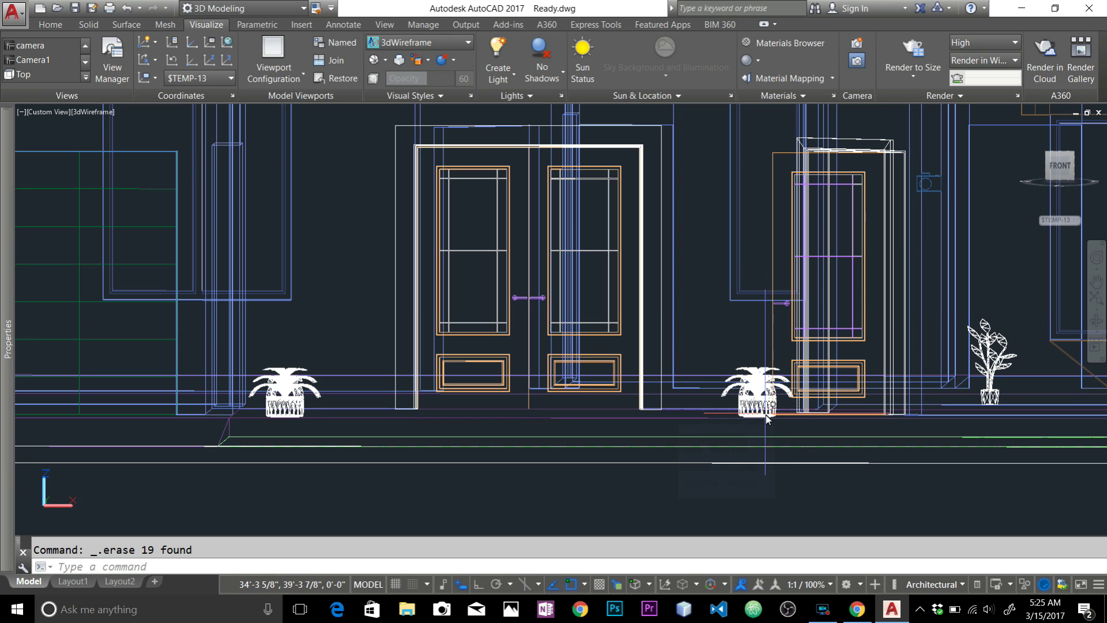
Step: Erase the leaf mesh of the potted plant by the side door
left_click(761, 398)
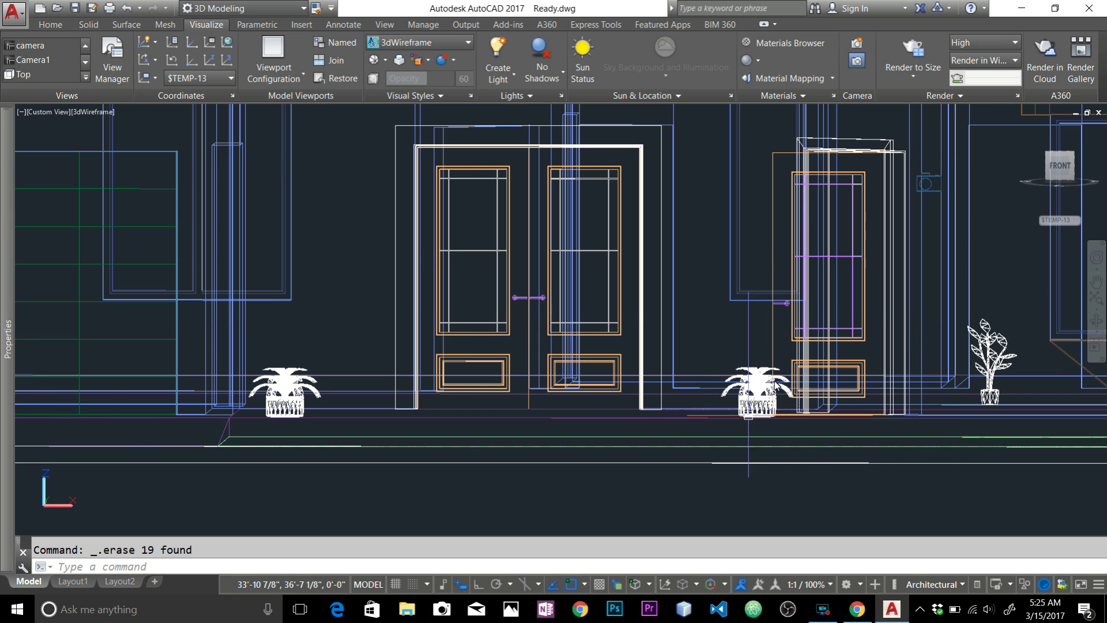
scroll(753, 412, "up", 6)
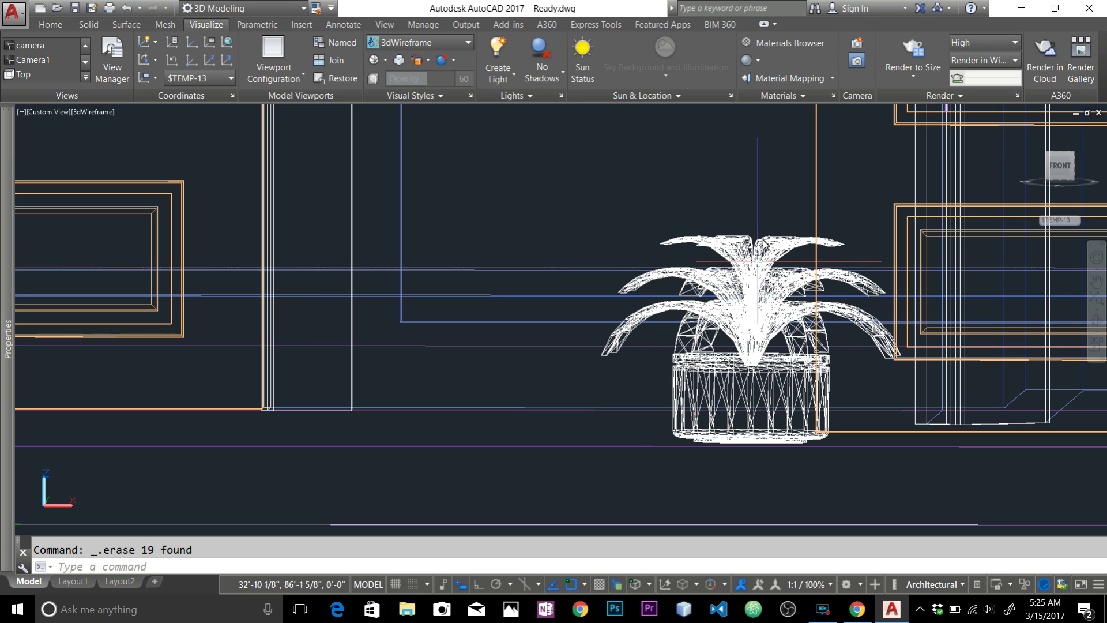
key("Escape")
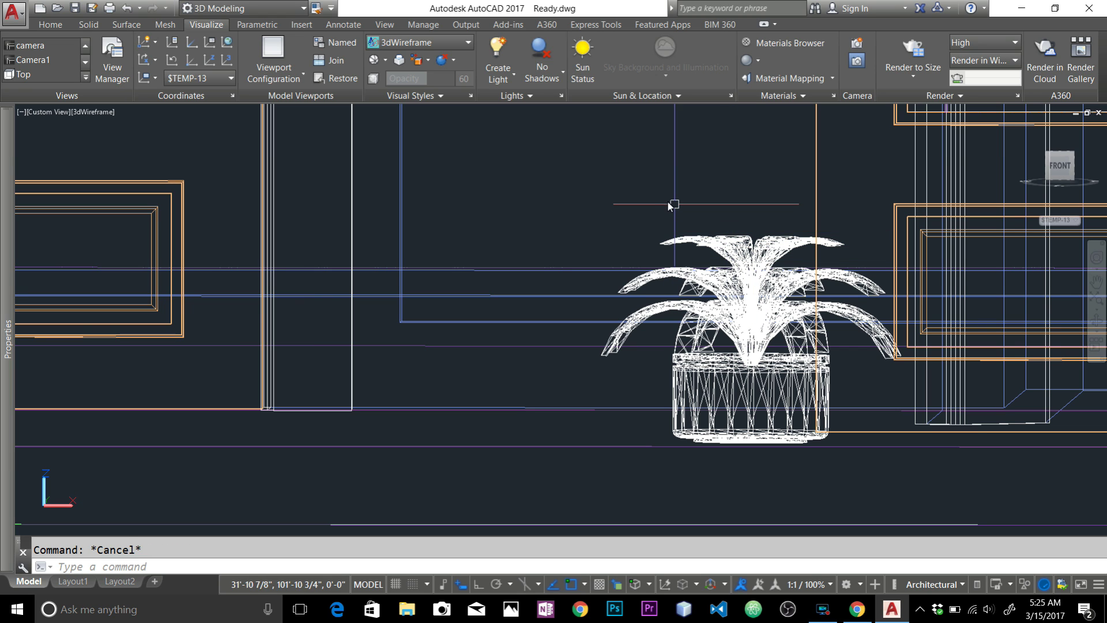
left_click(703, 247)
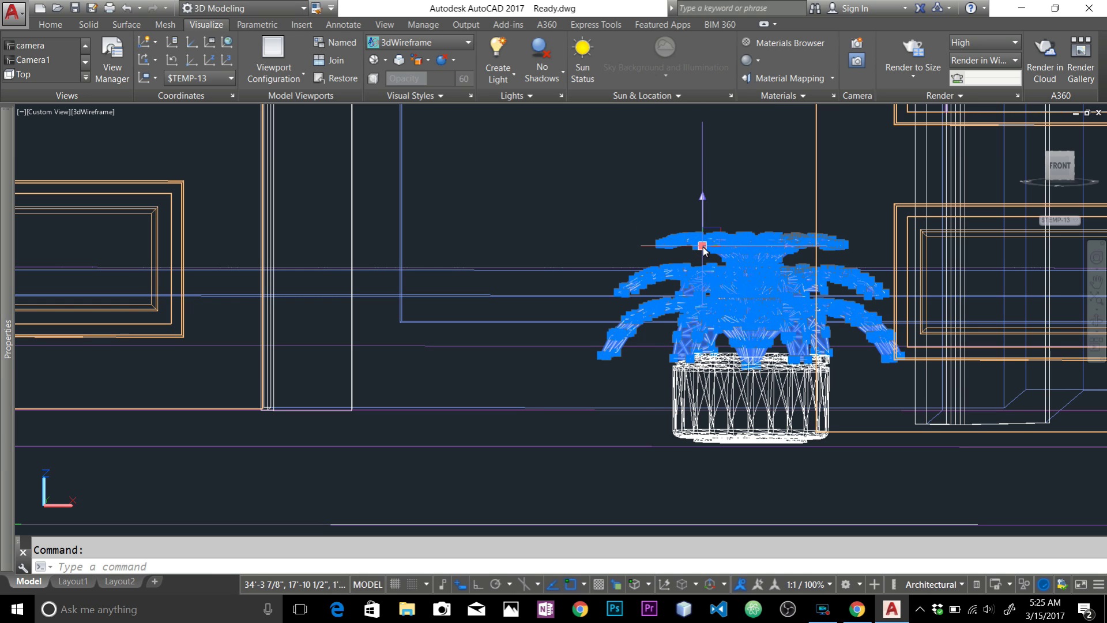
key("Delete")
Step: Erase the stray pot and the small flat object with a window selection
left_click(724, 399)
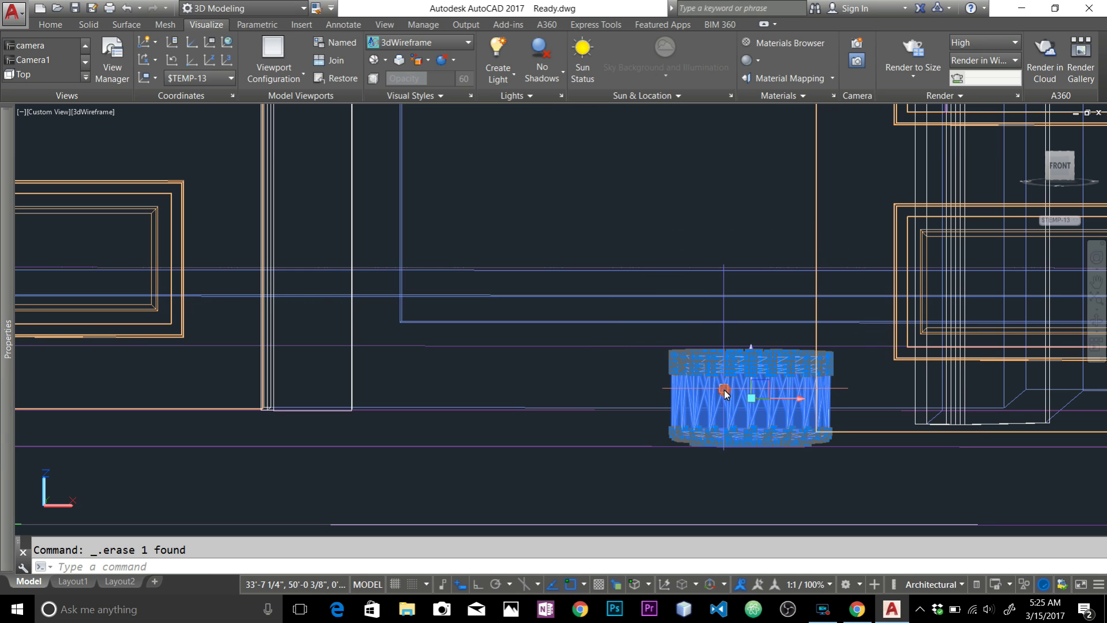
key("Delete")
scroll(617, 352, "down", 2)
left_click(649, 266)
left_click(755, 402)
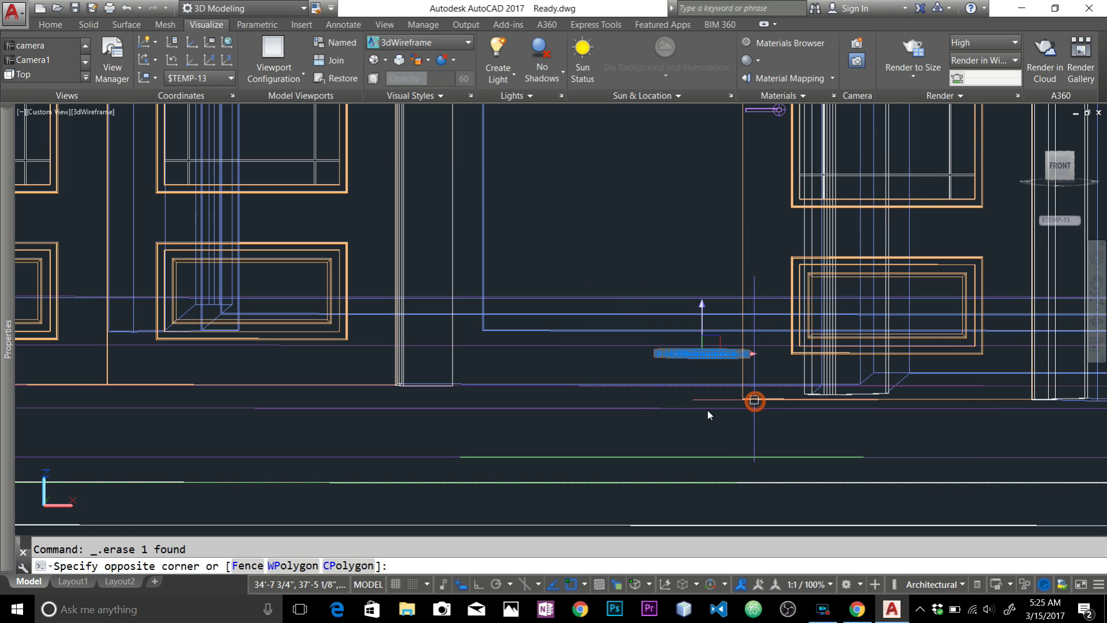
key("Delete")
scroll(577, 375, "down", 3)
Step: Erase the plant beside the front doors with a window selection
mouse_move(610, 339)
middle_mouse_down()
mouse_move(845, 301)
mouse_move(671, 360)
middle_mouse_up()
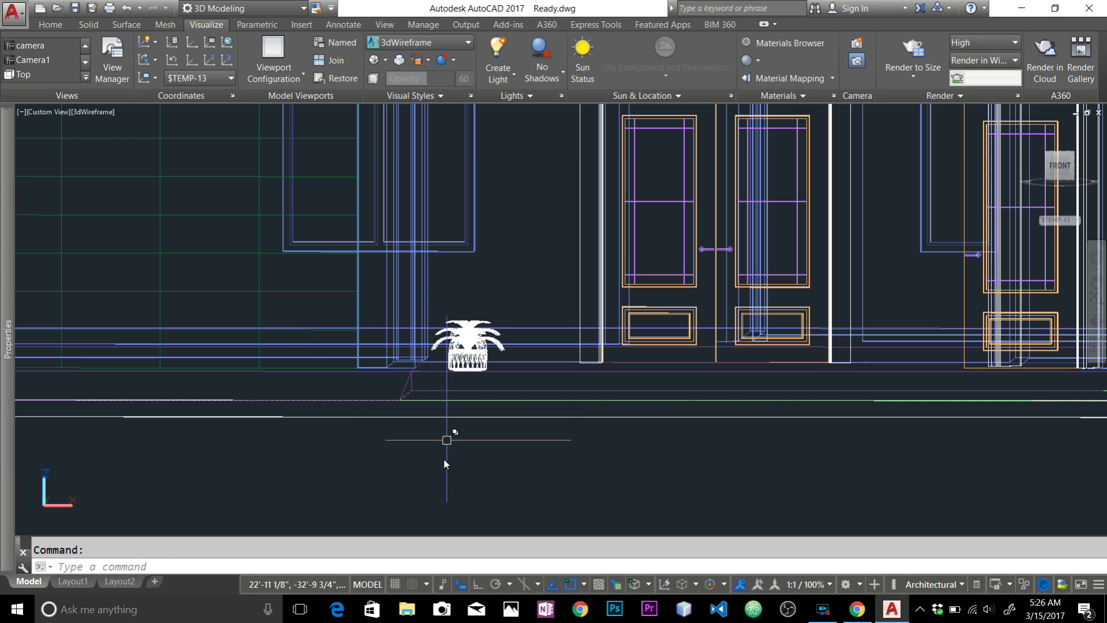
left_click(423, 451)
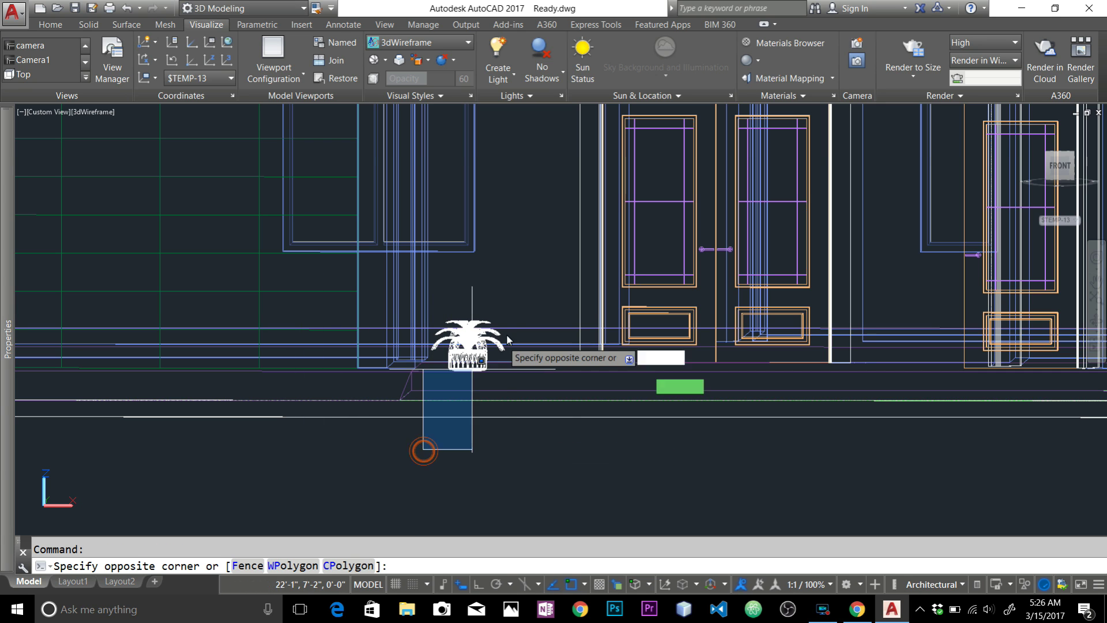
left_click(523, 300)
key("Delete")
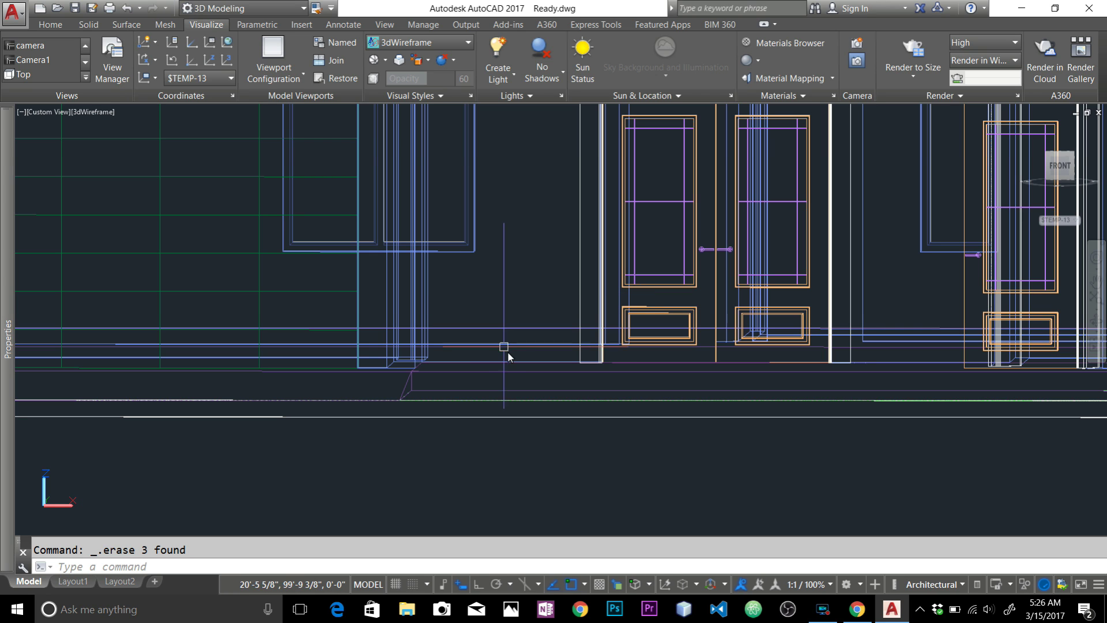
scroll(496, 325, "down", 3)
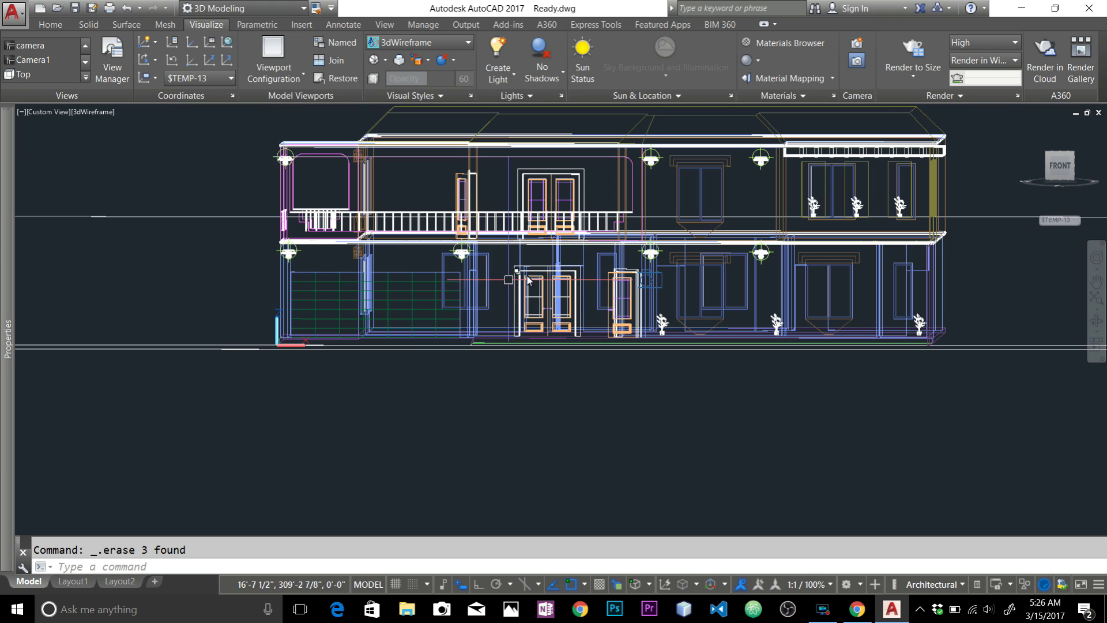
Step: View the house from above and erase the camera placed in front of it
middle_click_drag(676, 219, 625, 267)
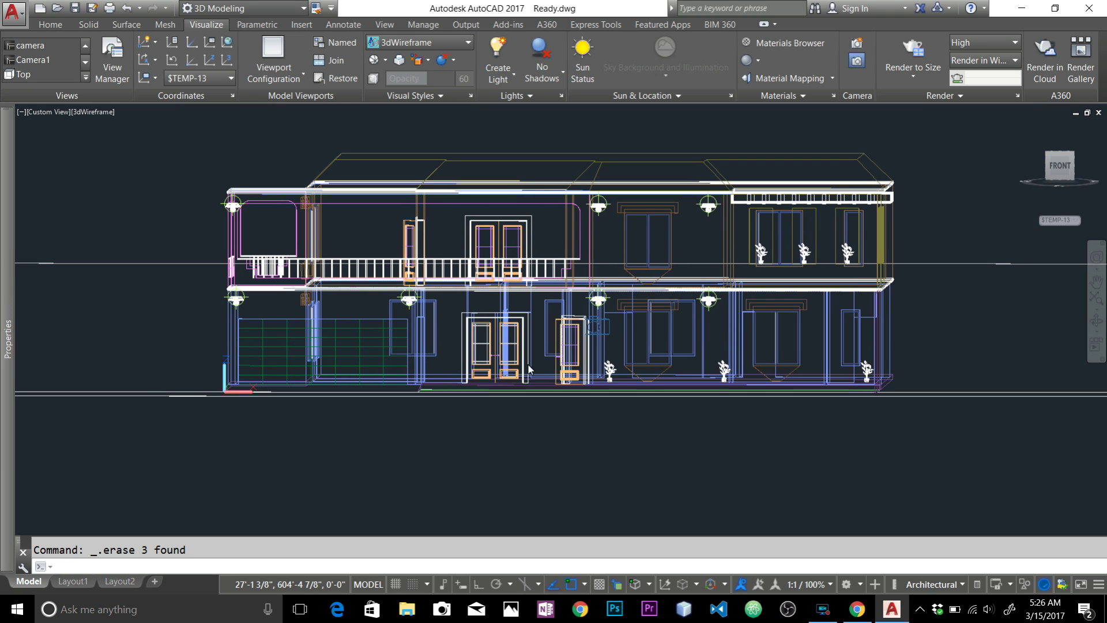
middle_click_drag(530, 363, 541, 387, "shift")
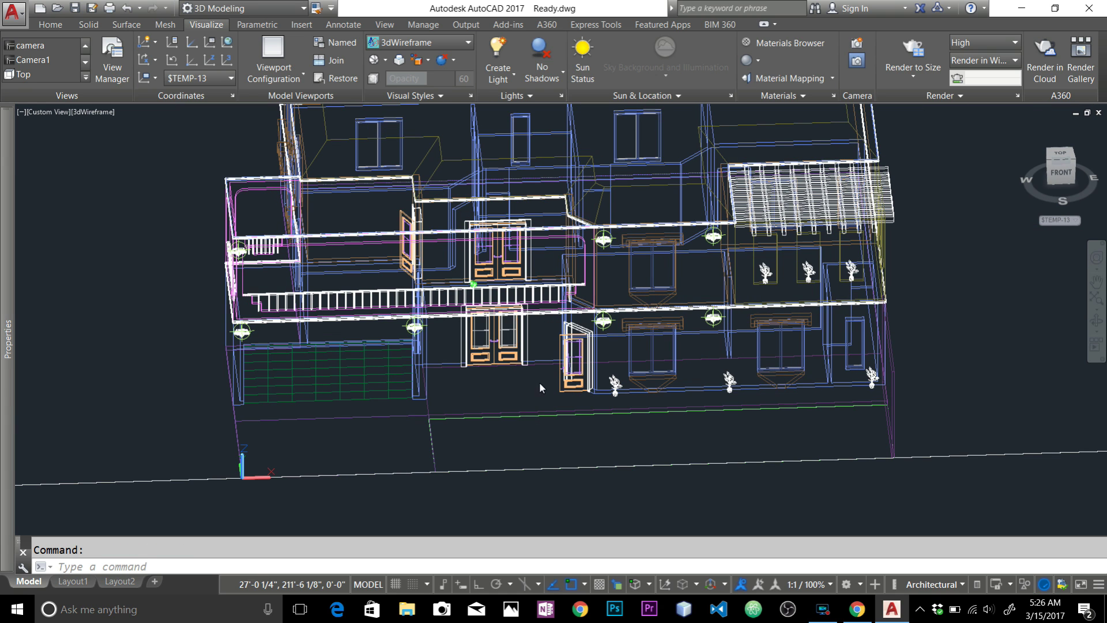
scroll(538, 374, "down", 6)
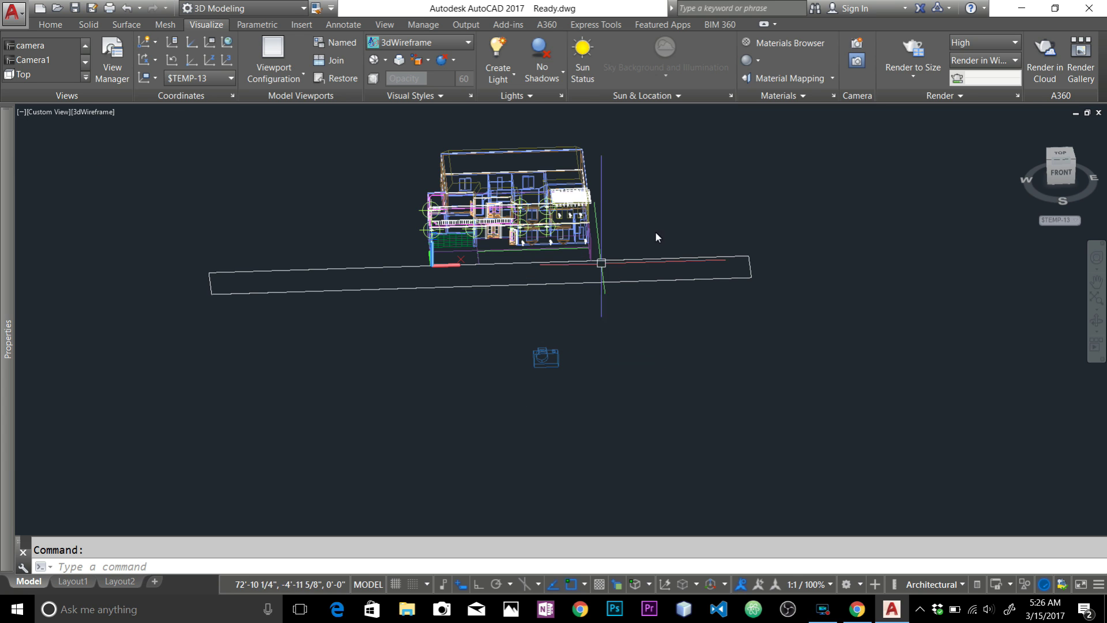
scroll(570, 262, "down", 2)
scroll(544, 346, "up", 5)
left_click(538, 350)
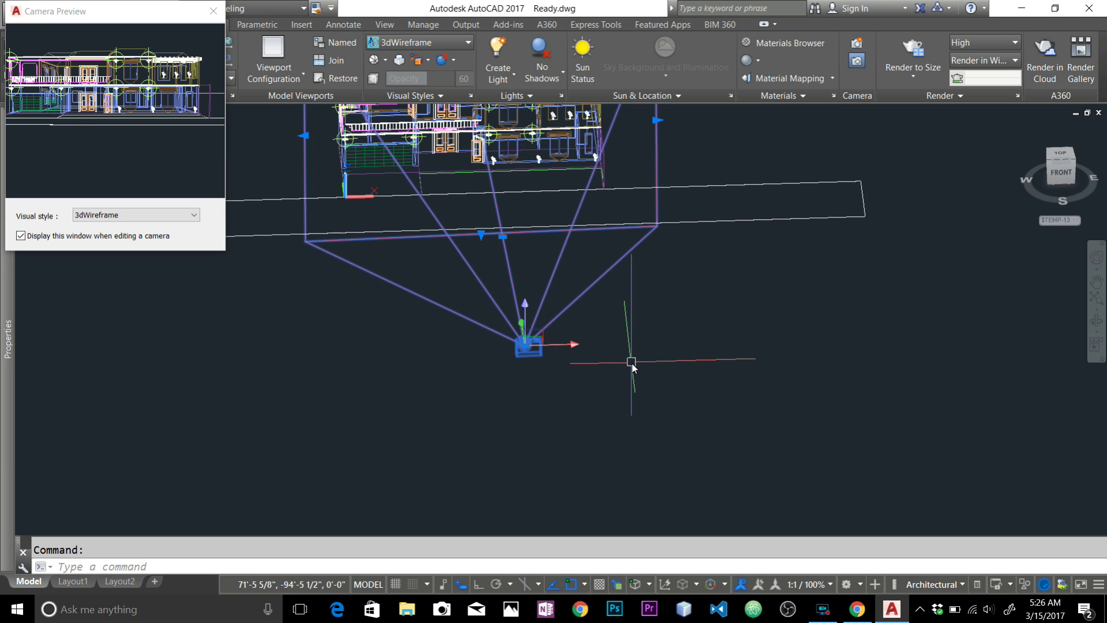
key("Delete")
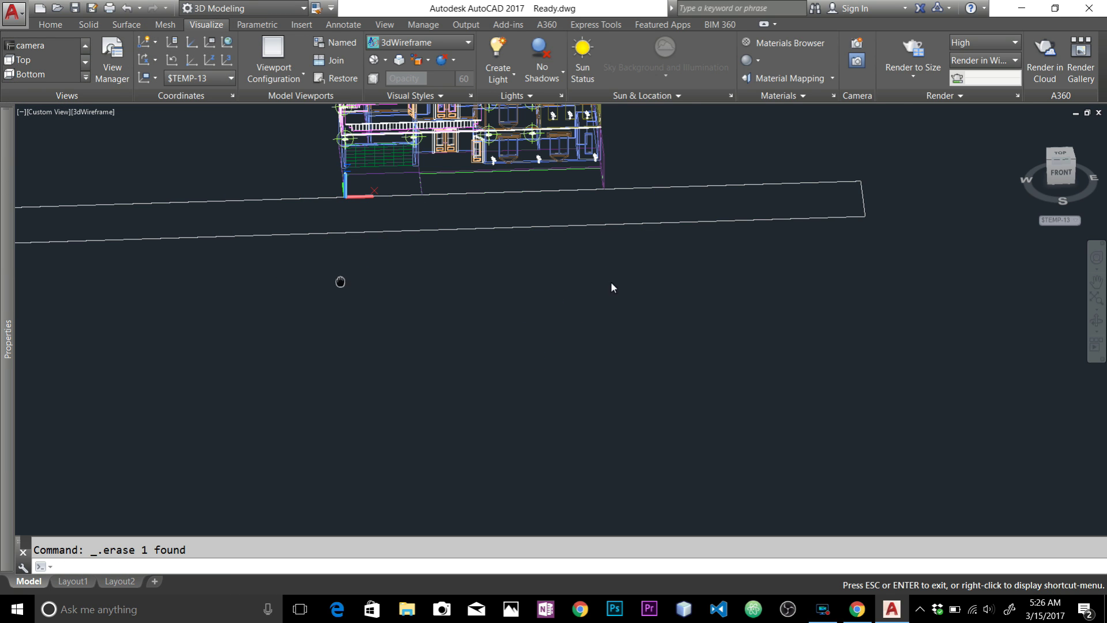
Step: Recentre the house and slab in view, then open the application menu
scroll(724, 314, "down", 3)
scroll(600, 415, "up", 3)
left_click_drag(600, 415, 438, 430)
key("Escape")
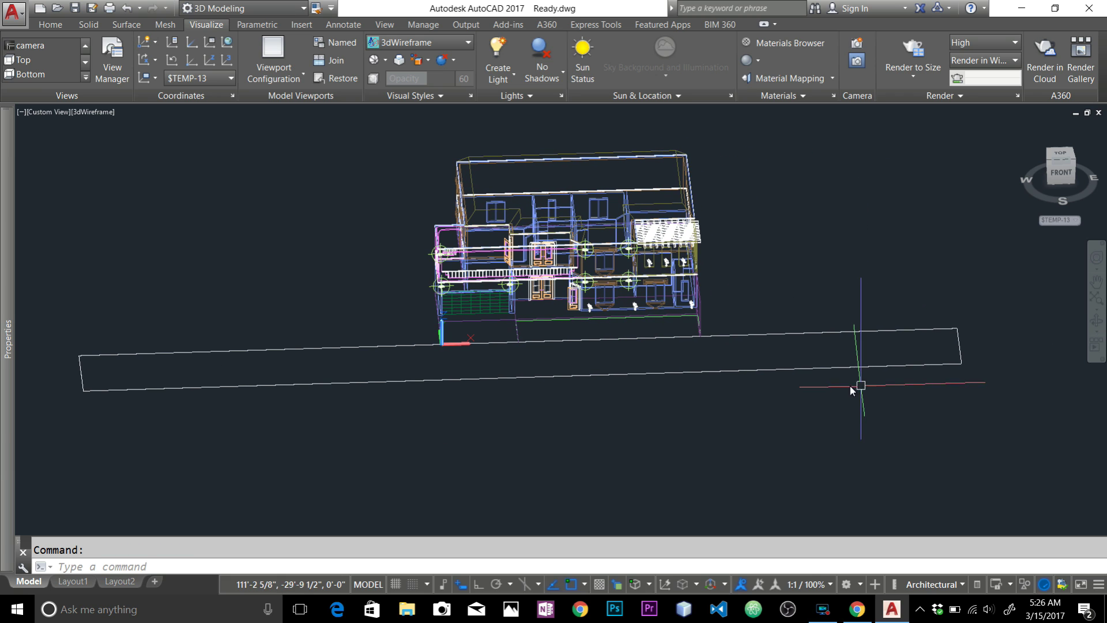
left_click(16, 18)
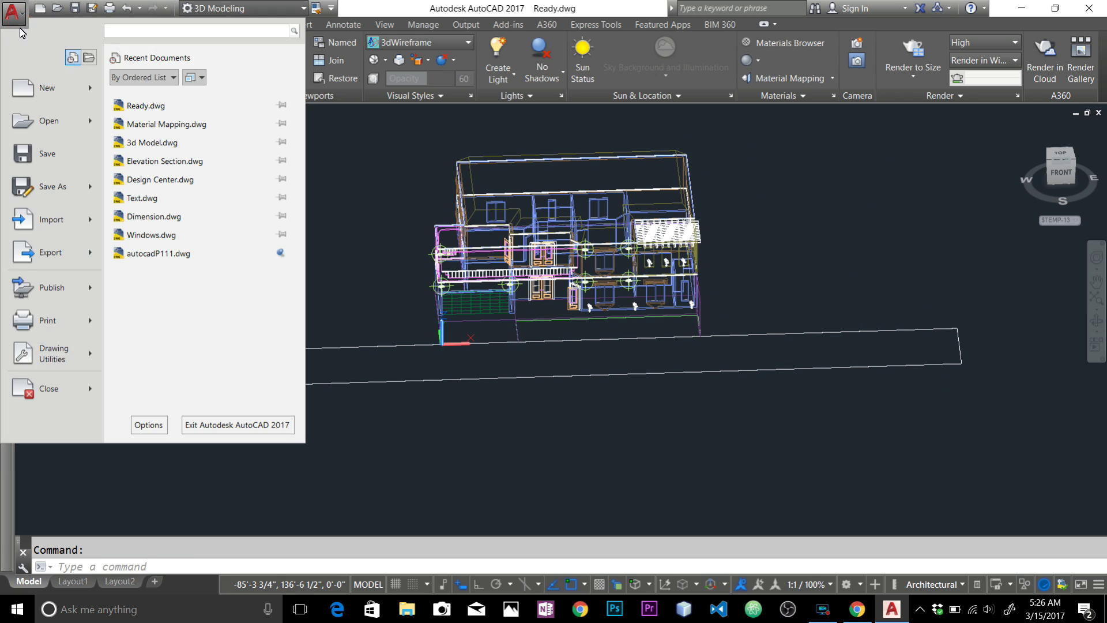
Step: Save the drawing to the Desktop as 'ready for 3dmax.dwg' in AutoCAD 2013 Drawing format
key("Escape")
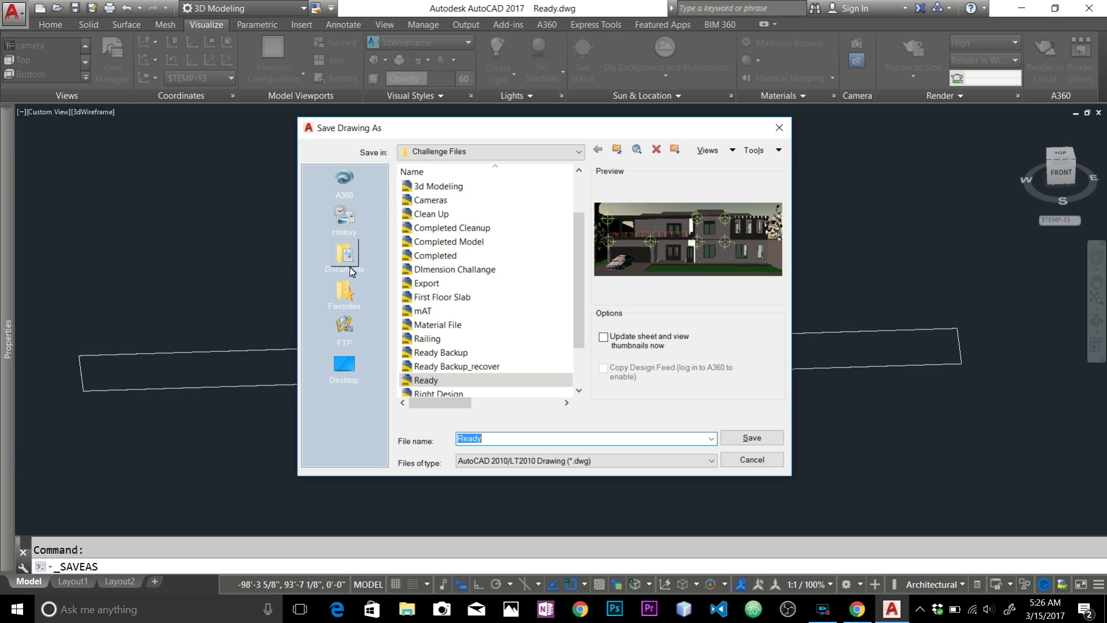
left_click(344, 364)
left_click(506, 445)
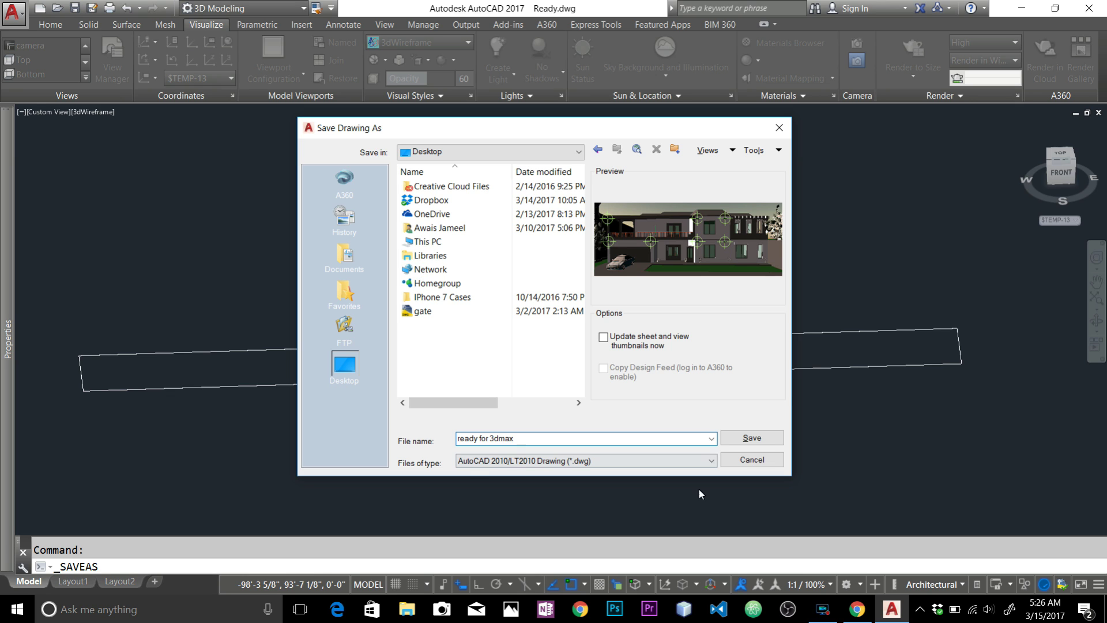
left_click(507, 464)
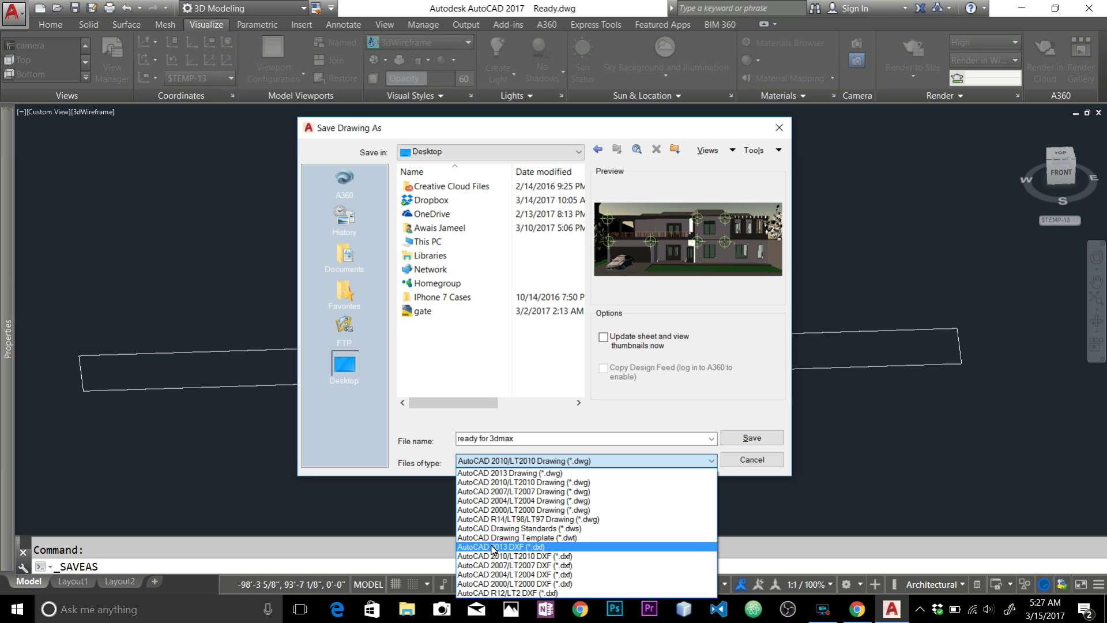
left_click(502, 473)
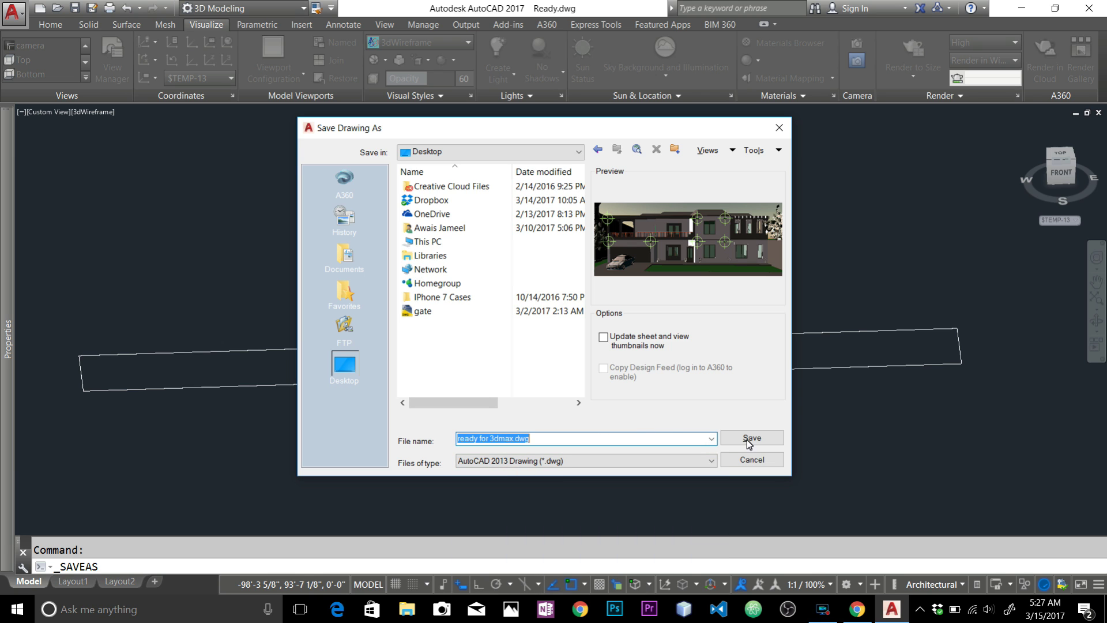
left_click(767, 441)
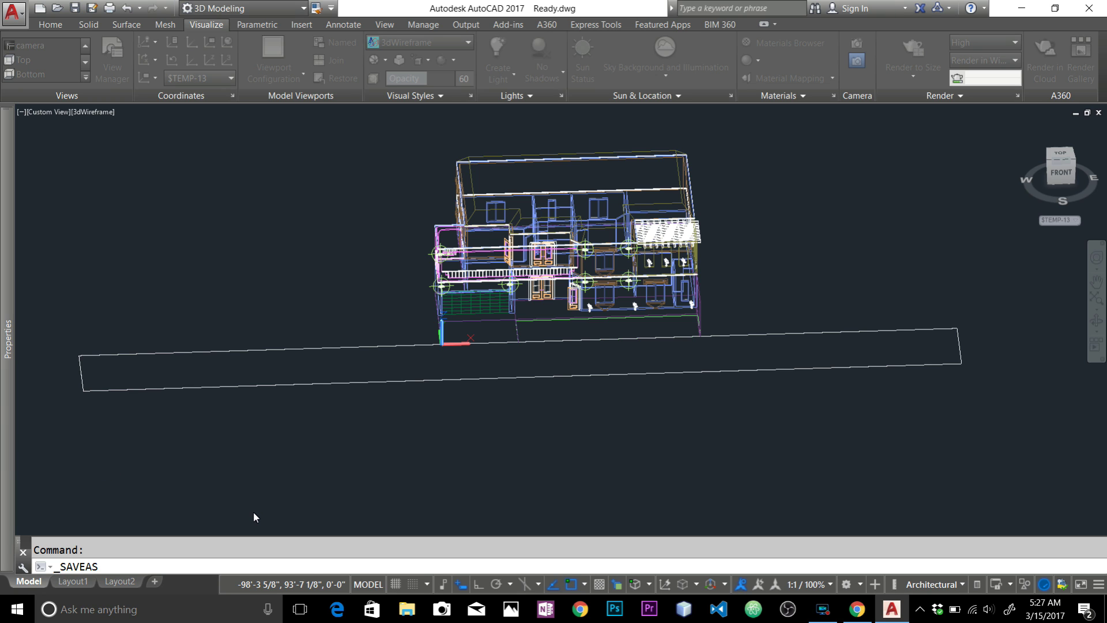
Step: Close the drawing with Ctrl+F4 and quit AutoCAD with Alt+F4
key("ctrl+F4")
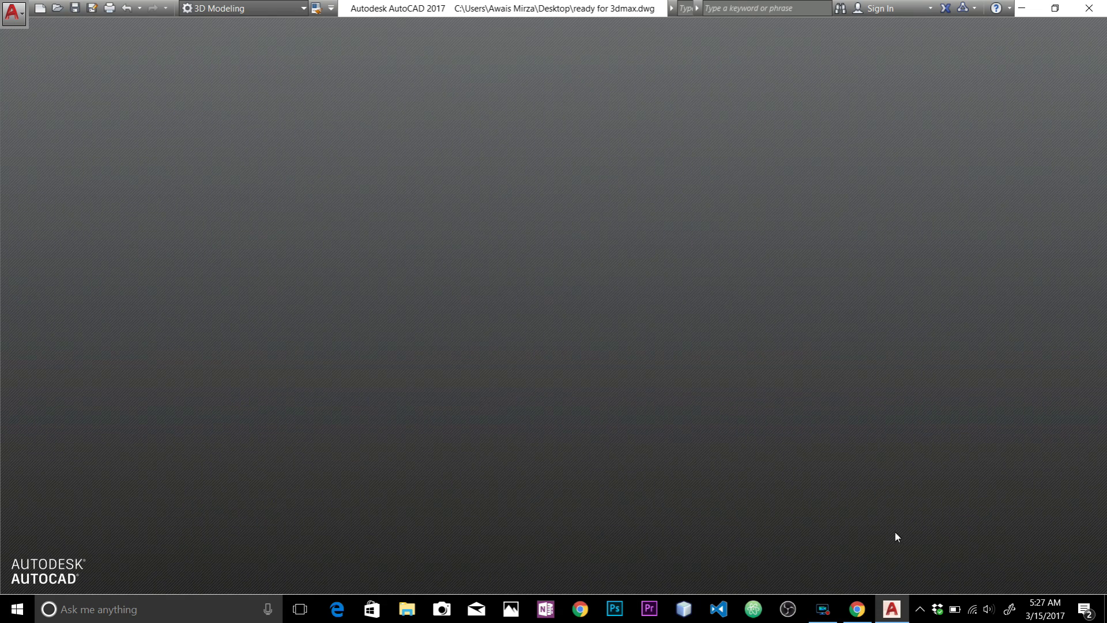
key("alt+F4")
left_click(962, 366)
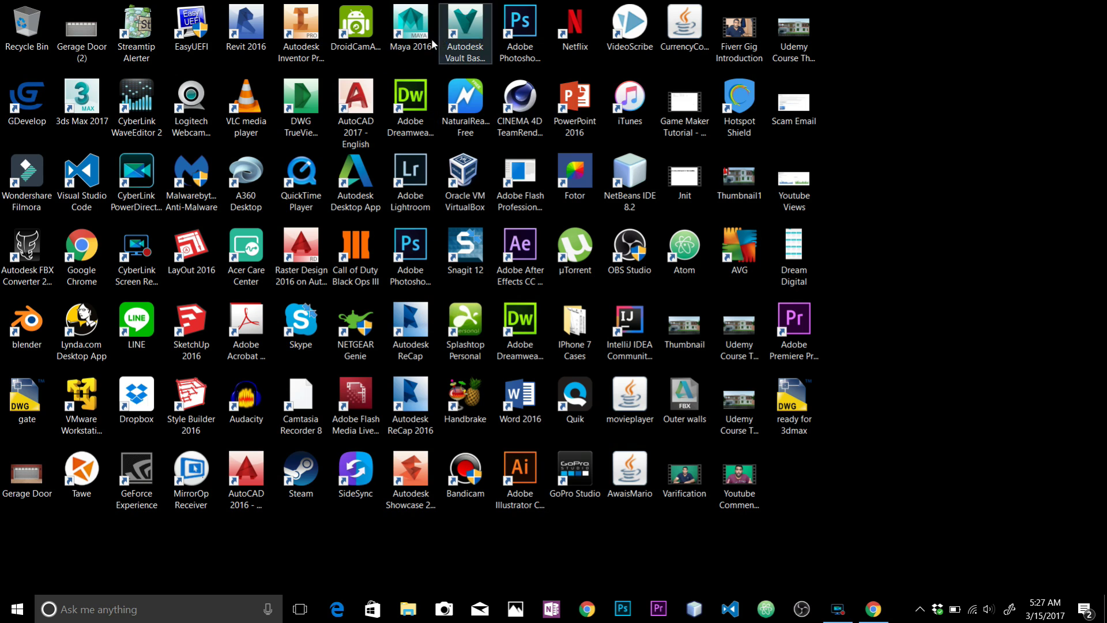
Step: Launch 3ds Max 2017 from its desktop shortcut and let it load an empty Untitled scene
double_click(84, 104)
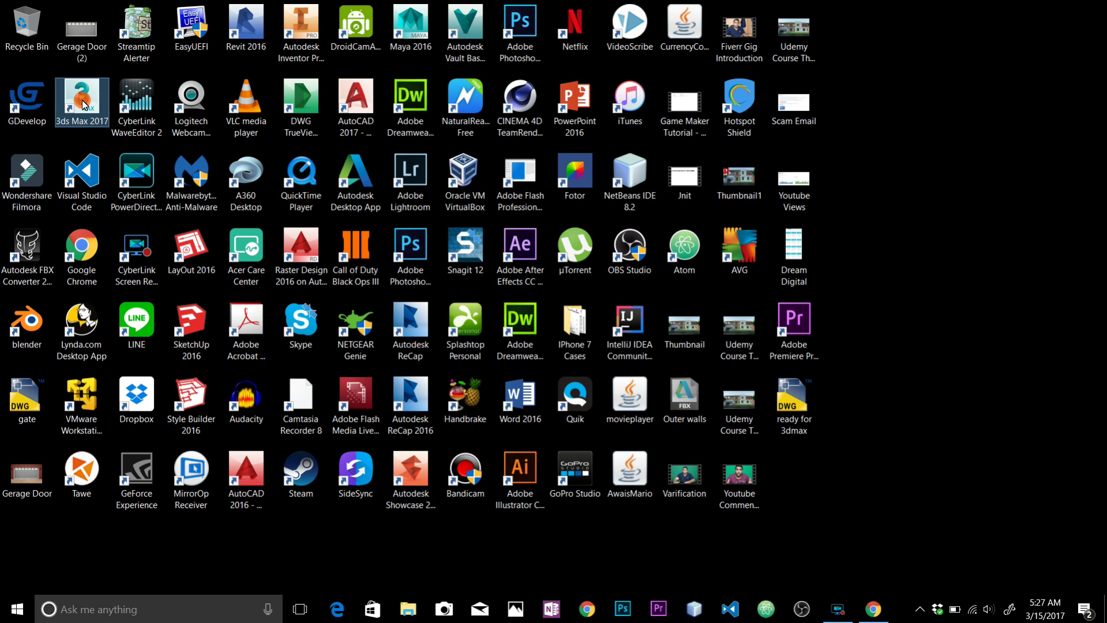
left_click(877, 158)
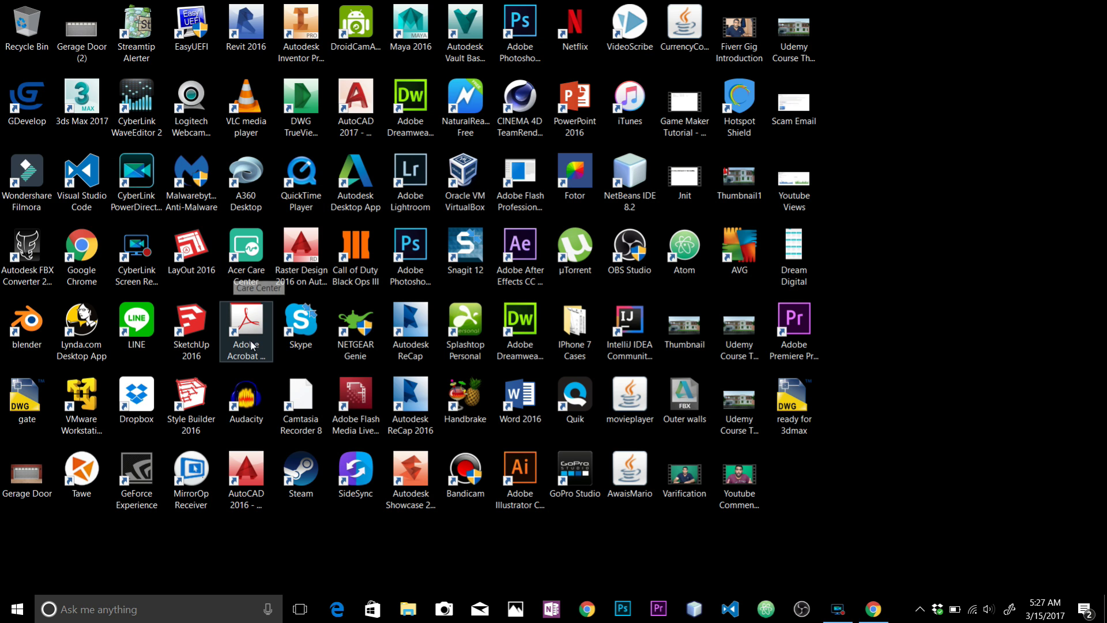
left_click(199, 134)
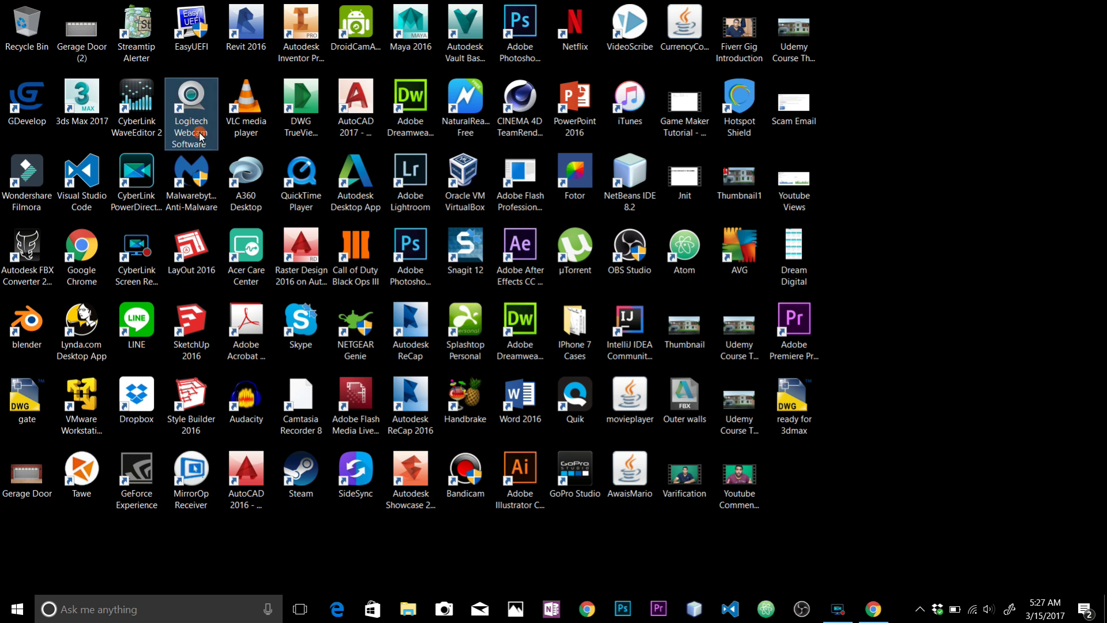
left_click(241, 184)
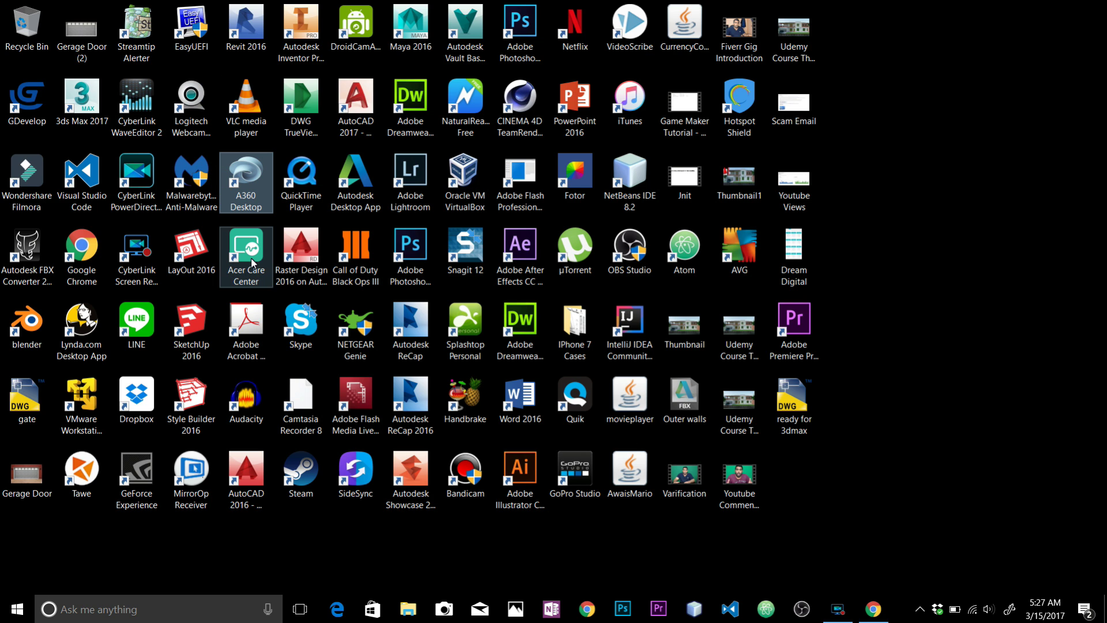
left_click(295, 268)
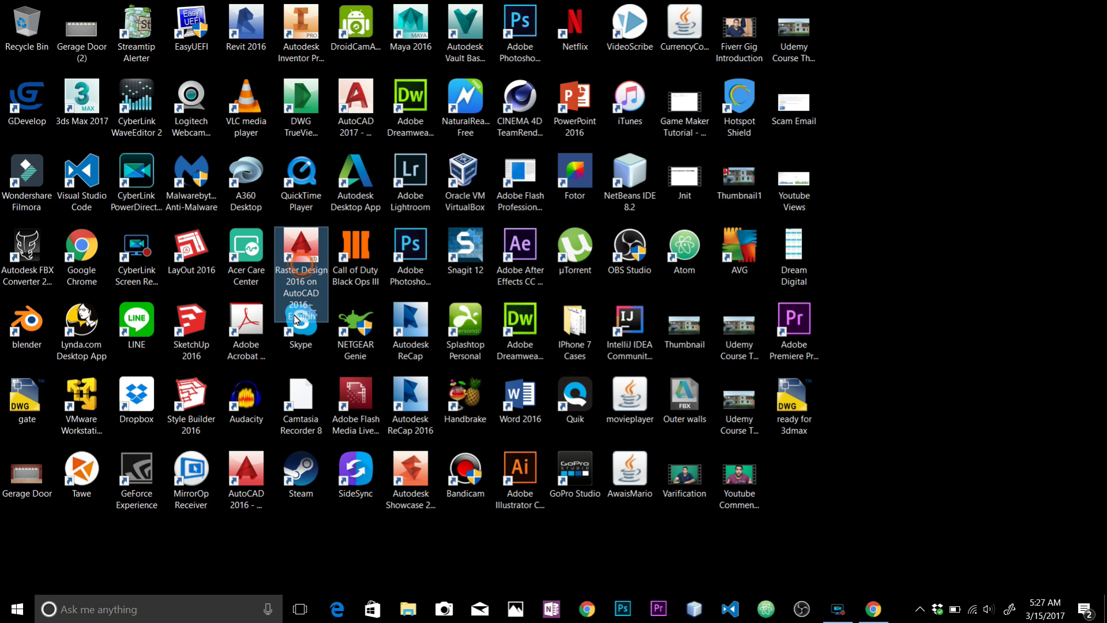
left_click(295, 346)
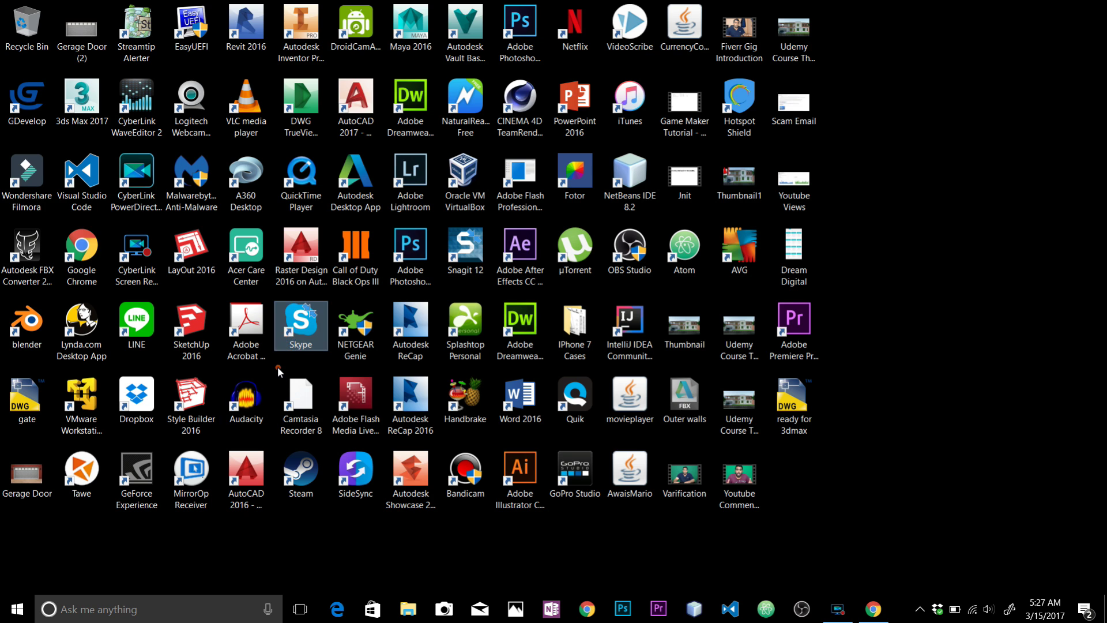
left_click(278, 369)
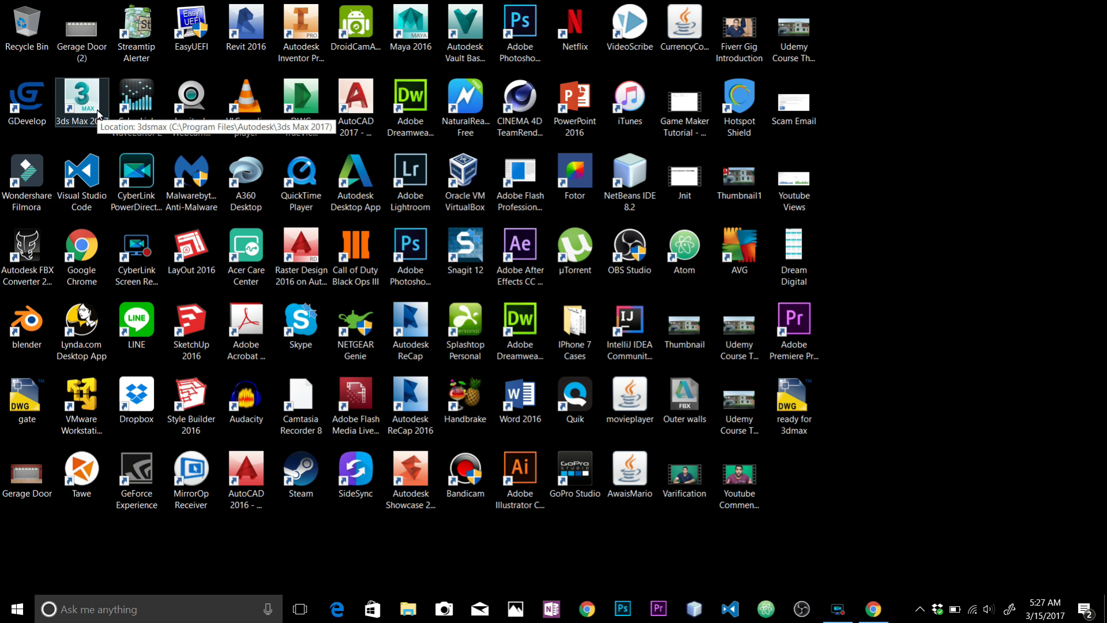
left_click(856, 133)
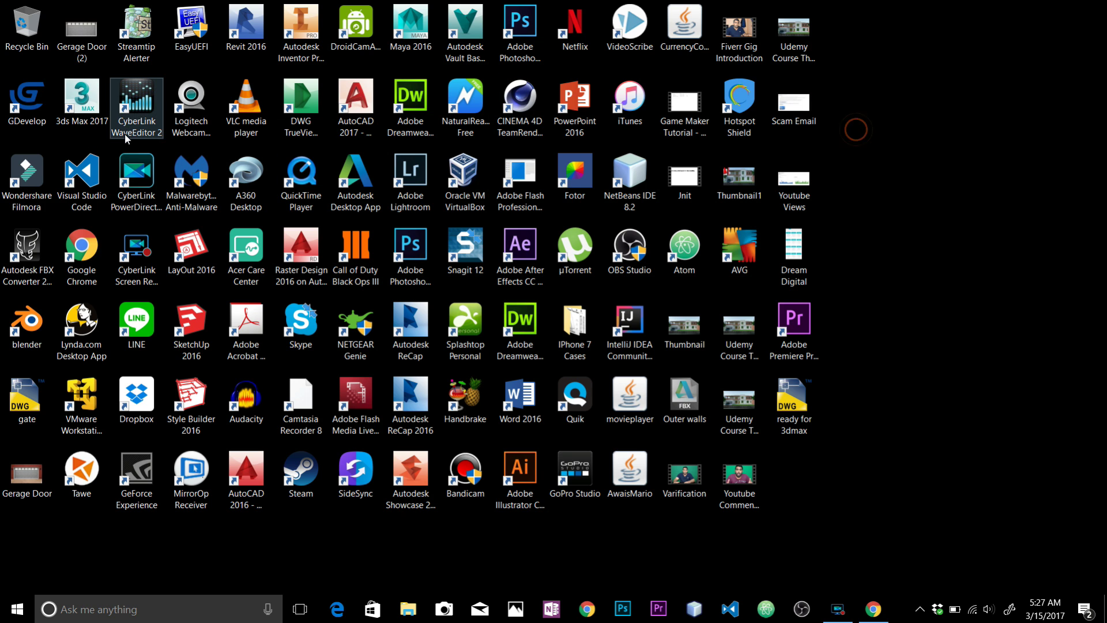
key("3")
key("Return")
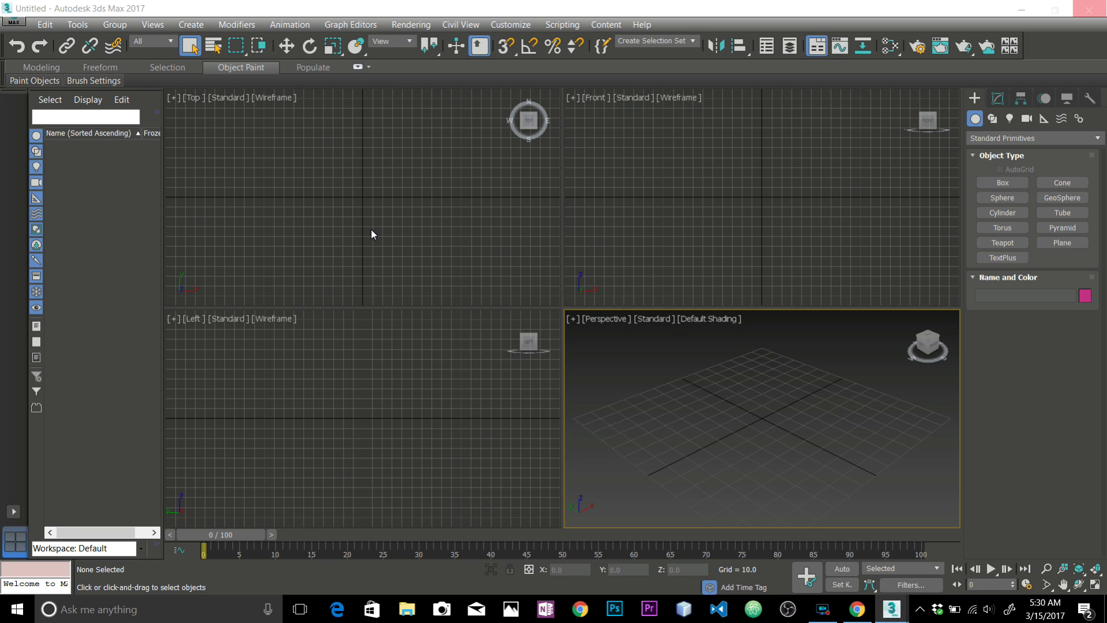
Step: Dismiss the welcome screen and open 'ready for 3dmax' from the Desktop using the All files filter
left_click(310, 259)
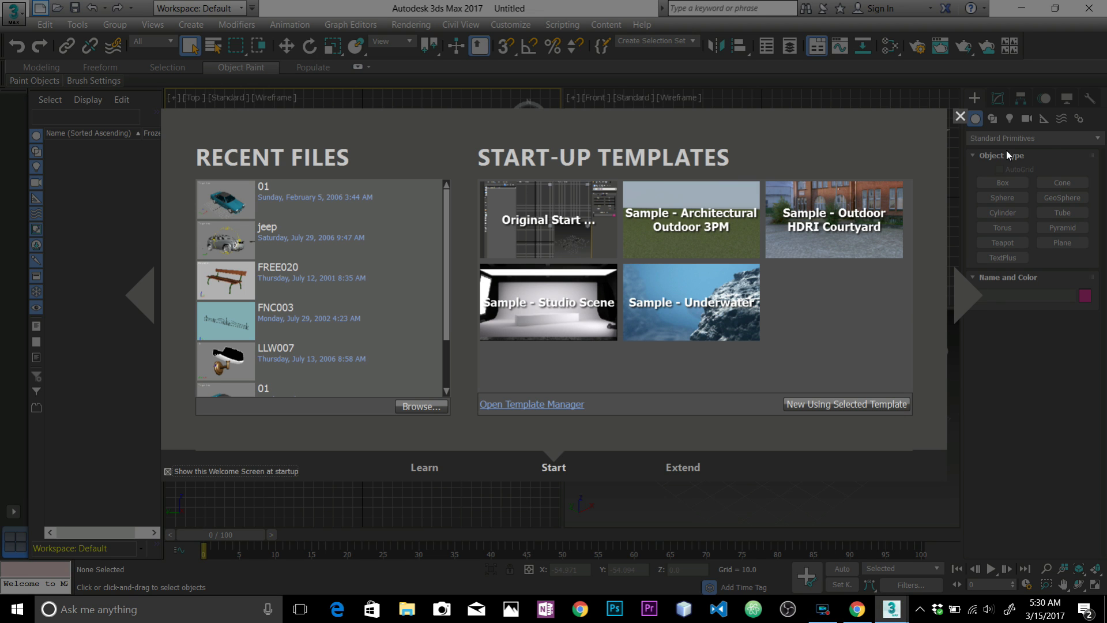
left_click(960, 116)
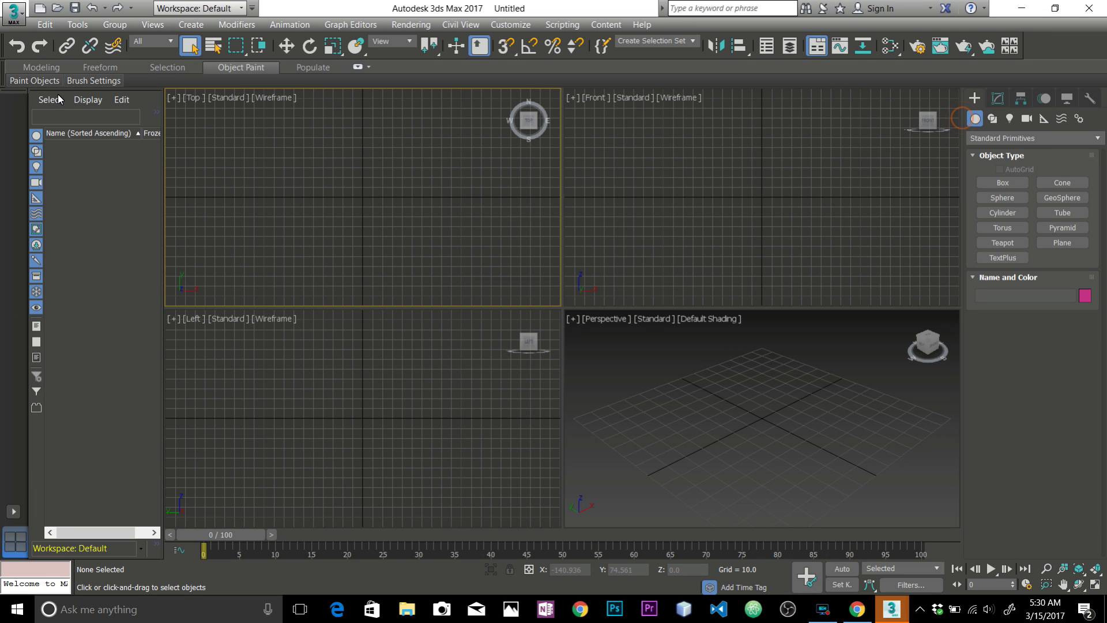
left_click(14, 19)
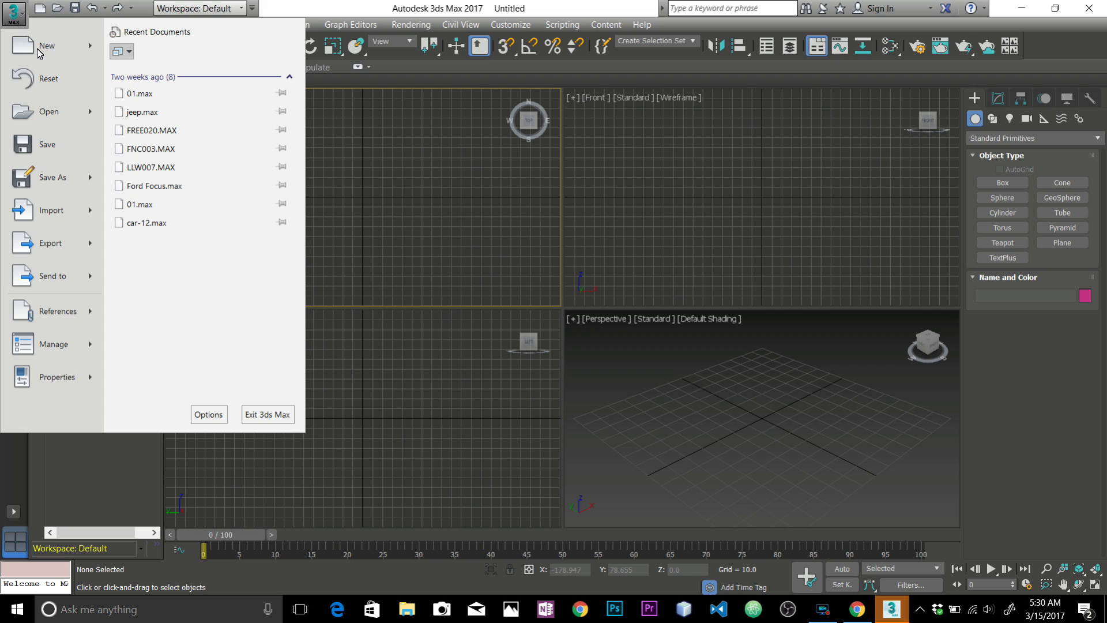
left_click(49, 121)
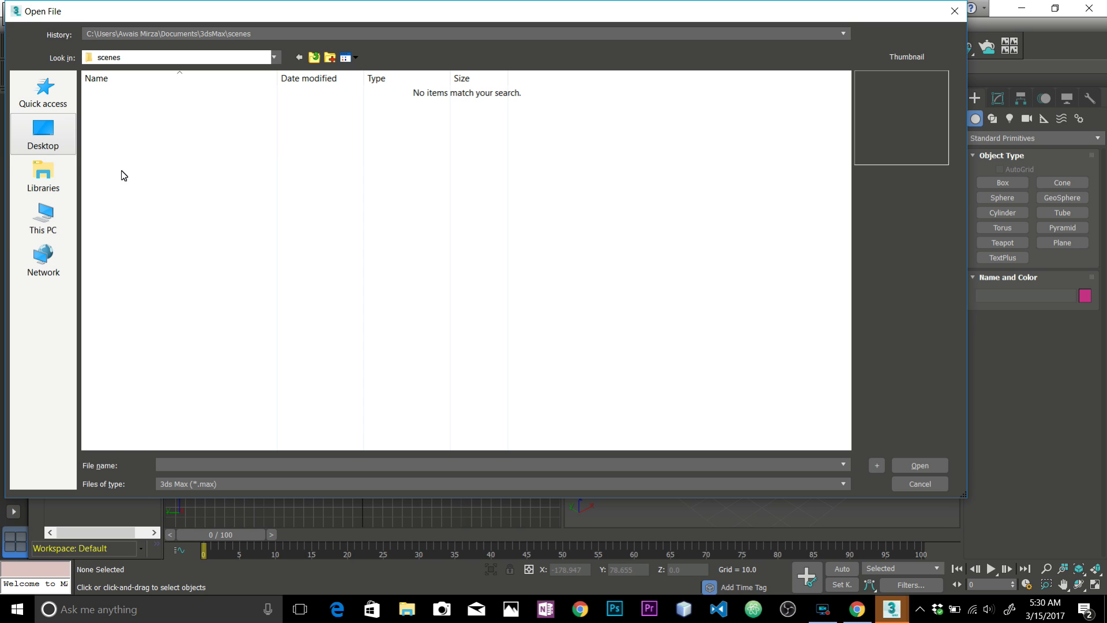
left_click(51, 147)
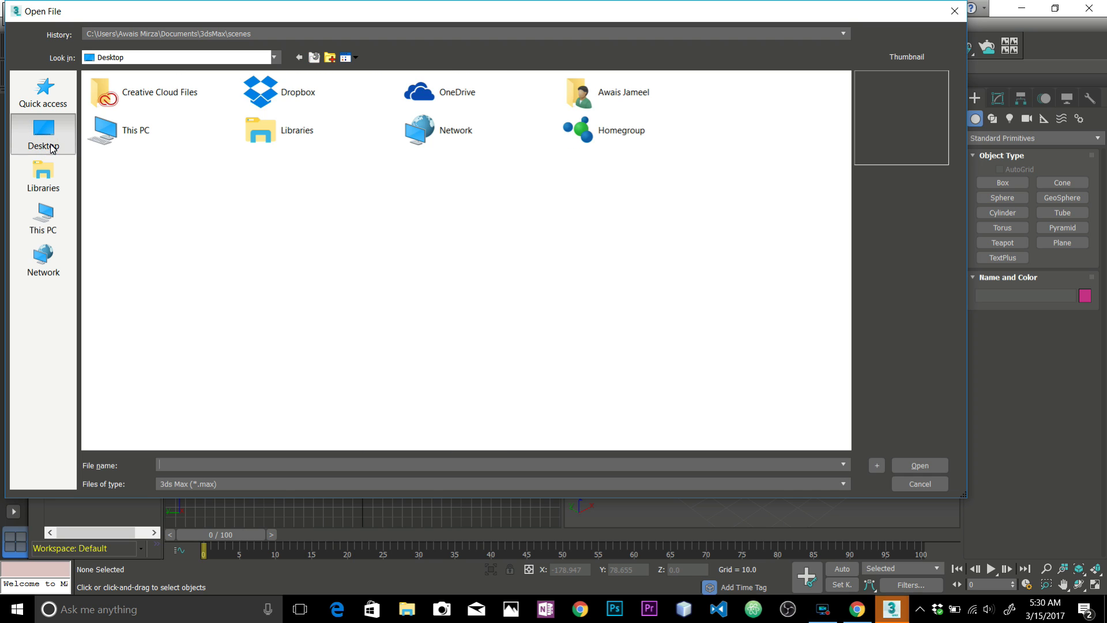
left_click(312, 486)
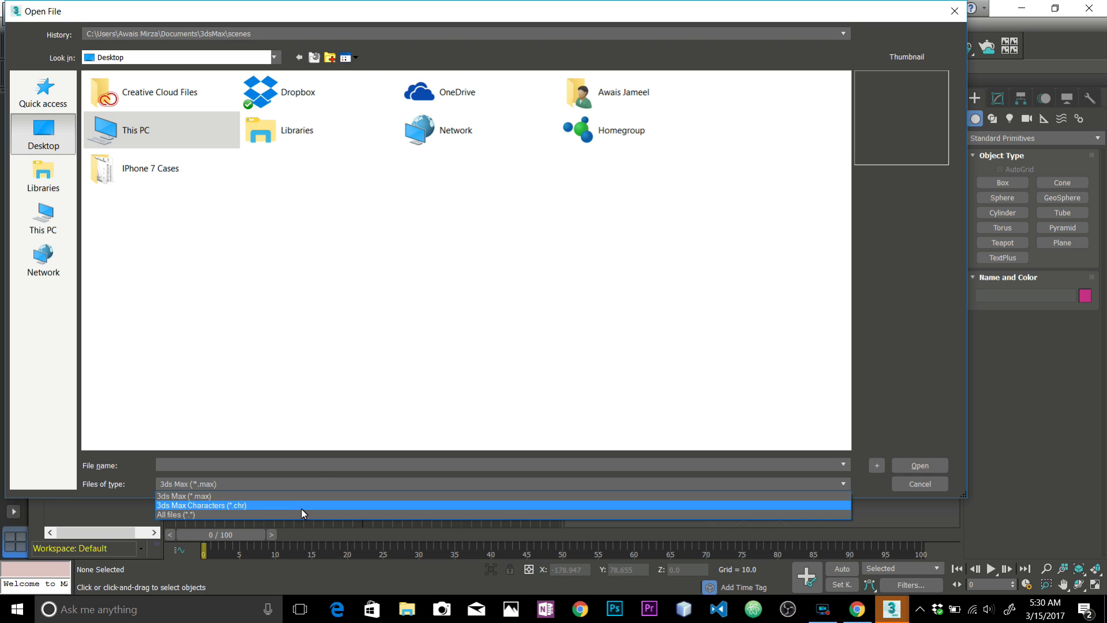
left_click(300, 511)
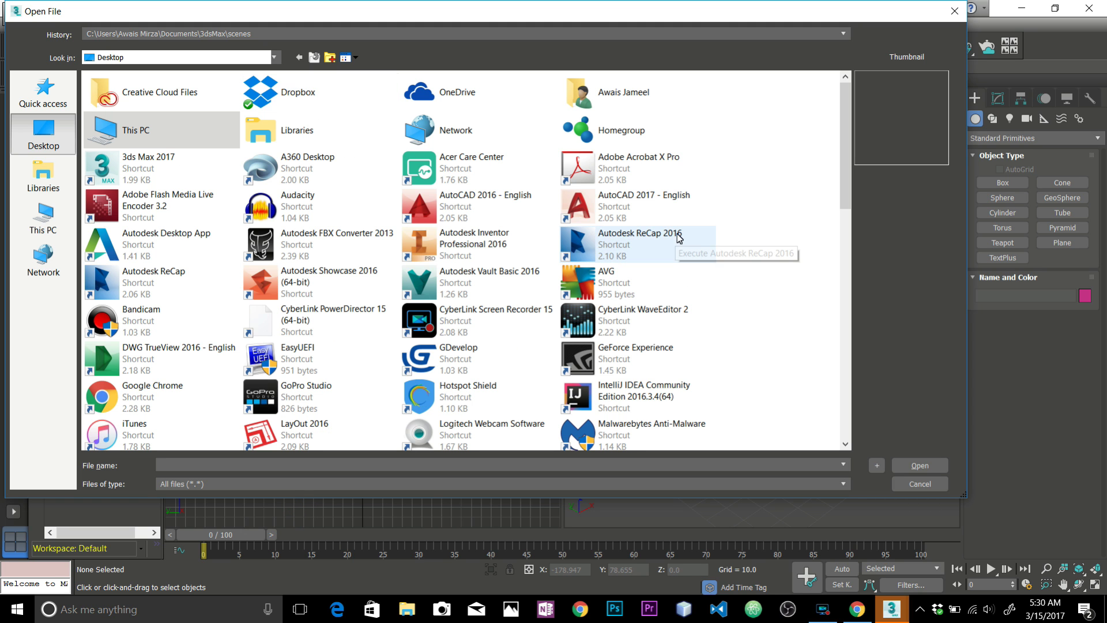
scroll(706, 235, "down", 2)
scroll(715, 231, "down", 12)
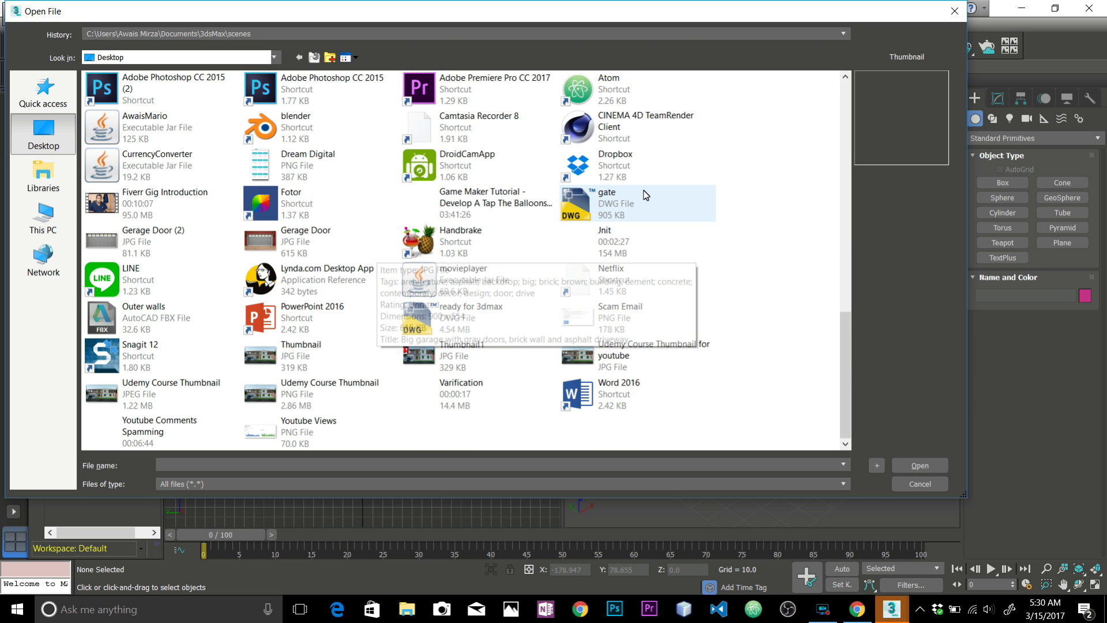
double_click(468, 332)
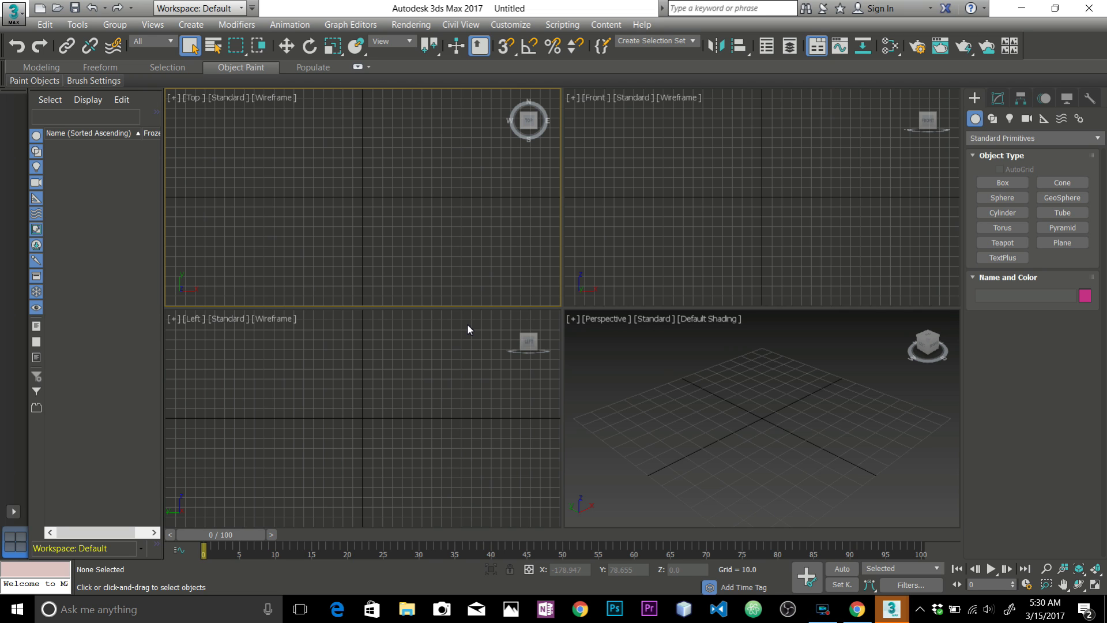
Step: Review import layer options, keeping Skip all frozen layers, then check Spline Rendering and Geometry tabs
left_click_drag(540, 80, 502, 67)
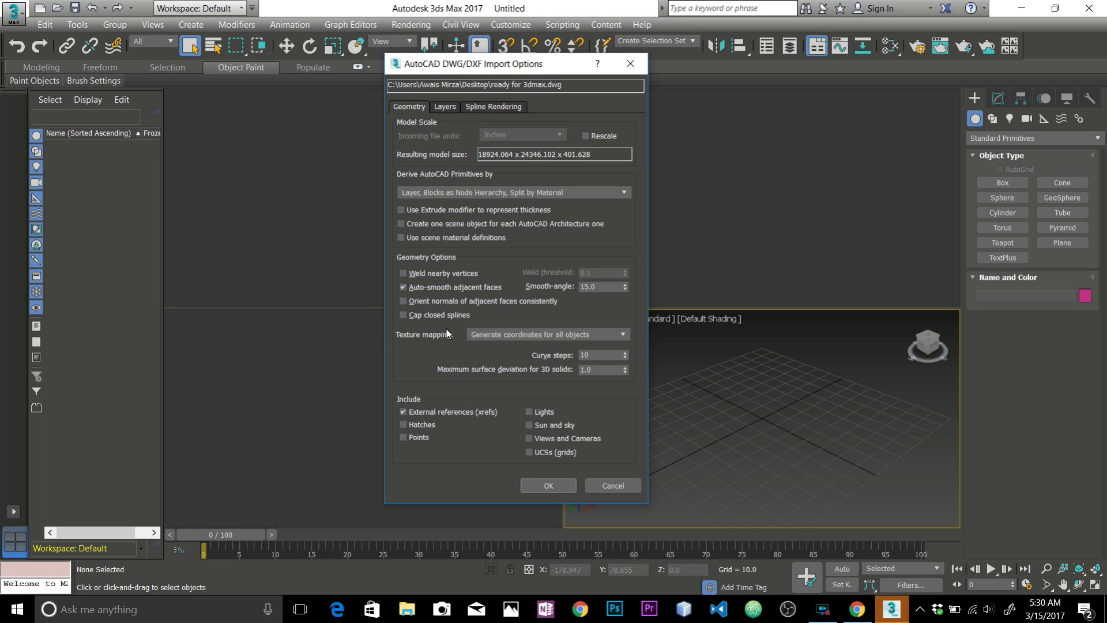
left_click(437, 109)
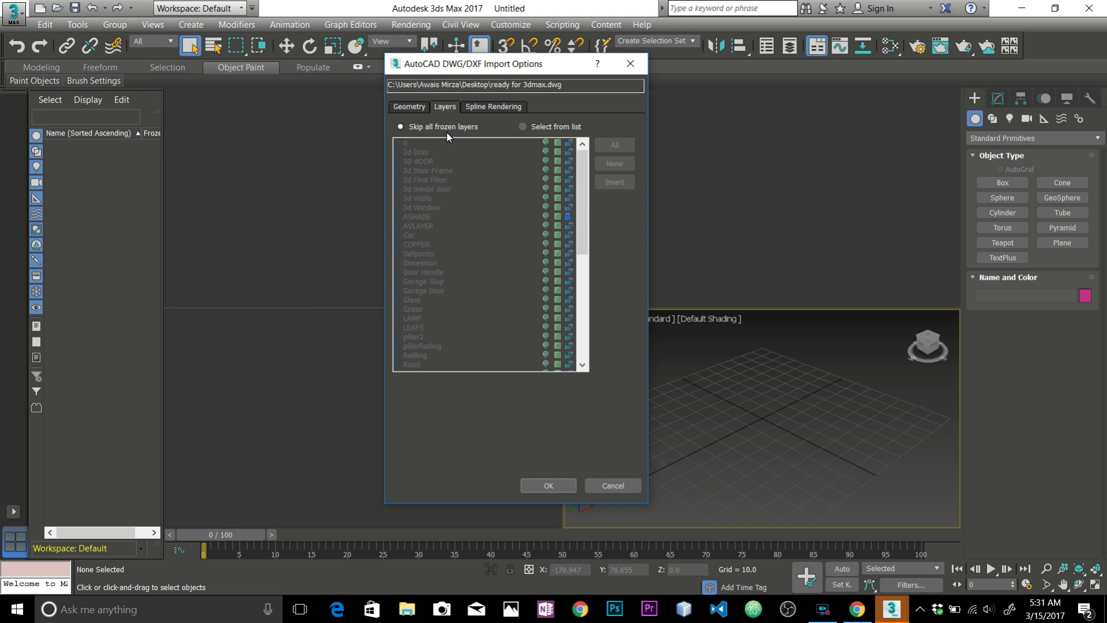
left_click(549, 128)
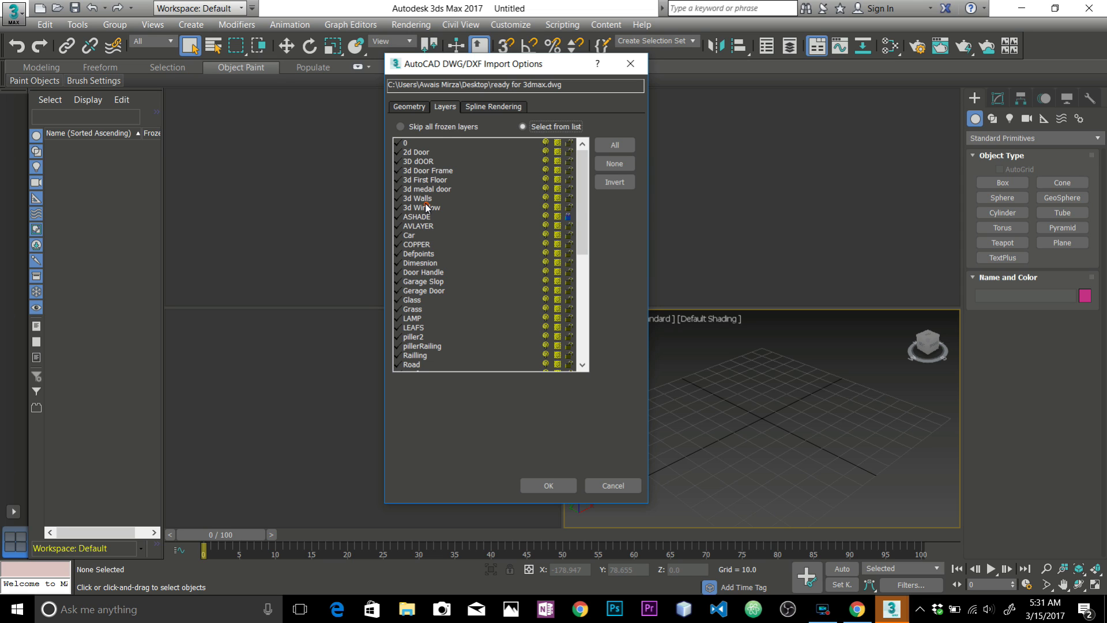
left_click(412, 199)
left_click(410, 199)
scroll(422, 258, "down", 9)
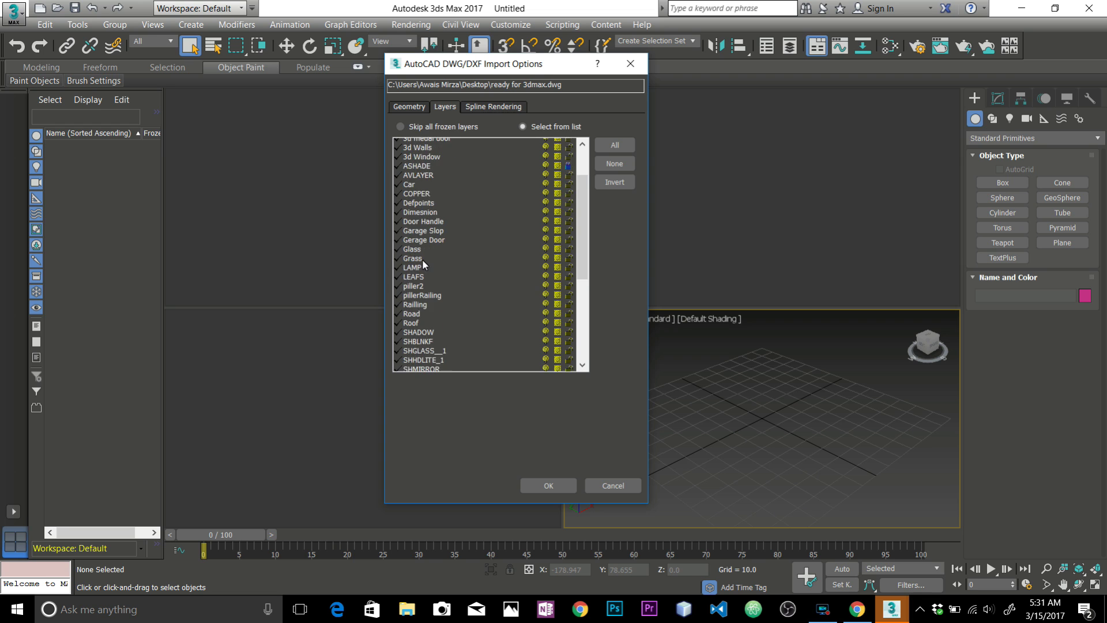
left_click(412, 236)
scroll(418, 249, "up", 6)
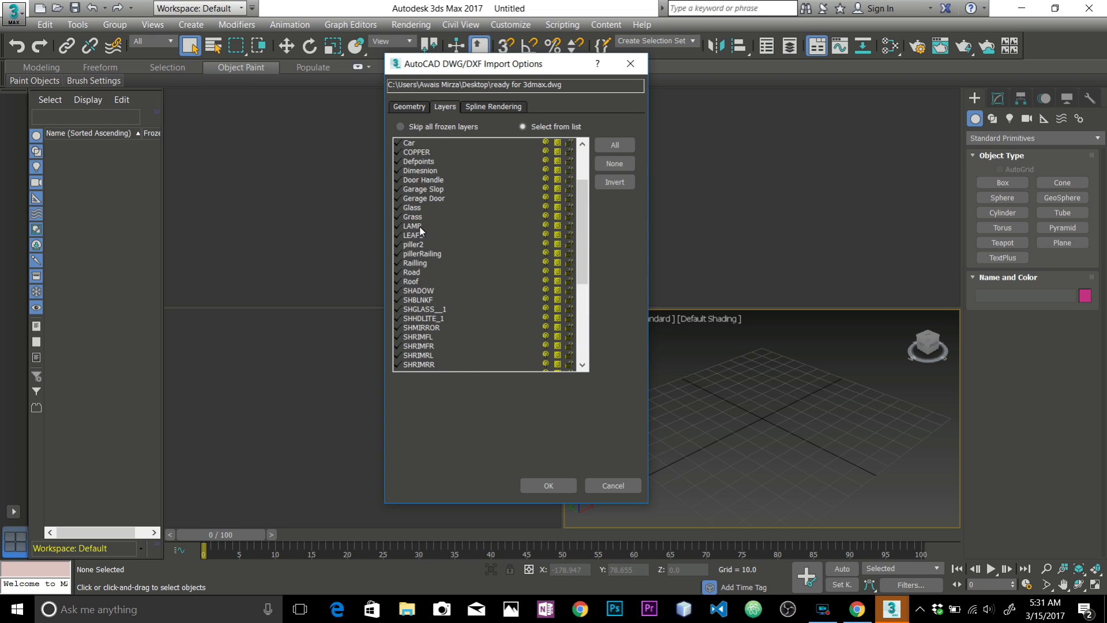
left_click(419, 127)
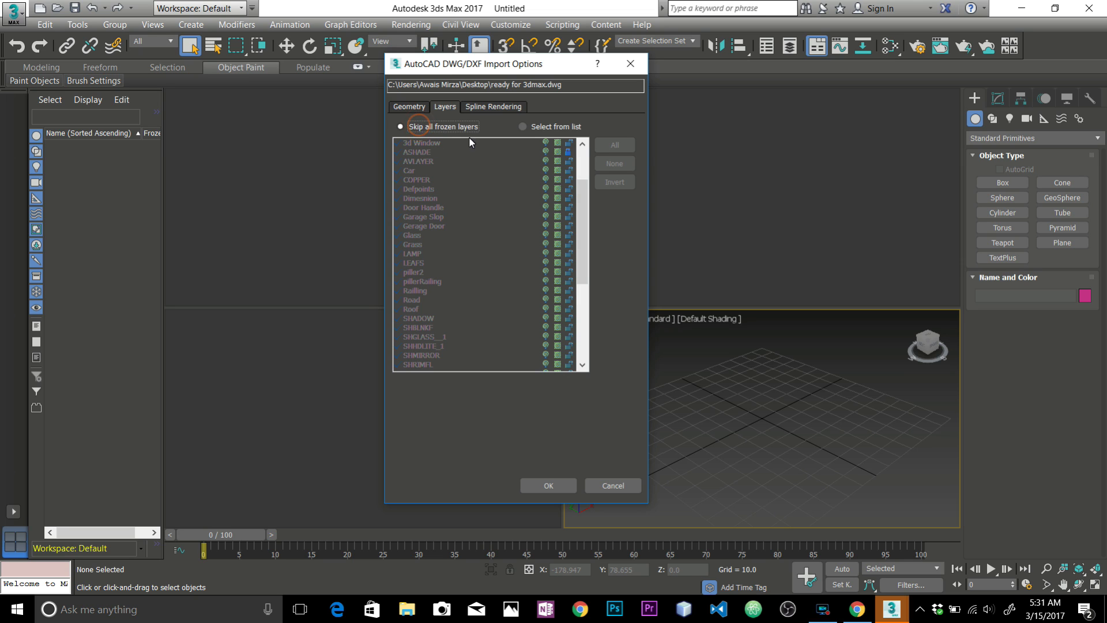
left_click(483, 112)
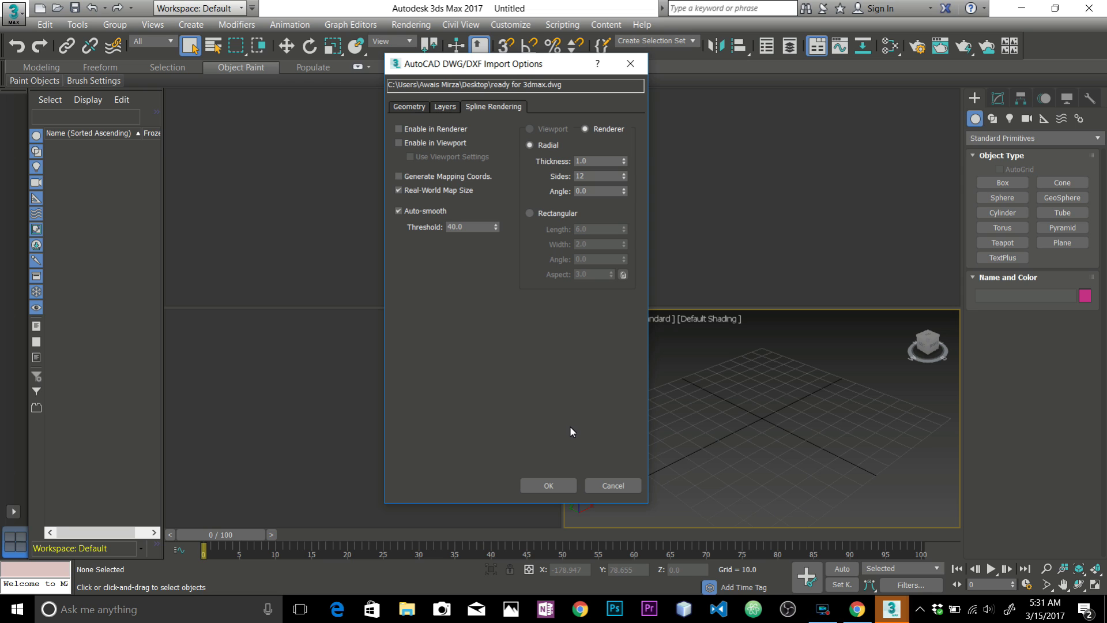
left_click(407, 108)
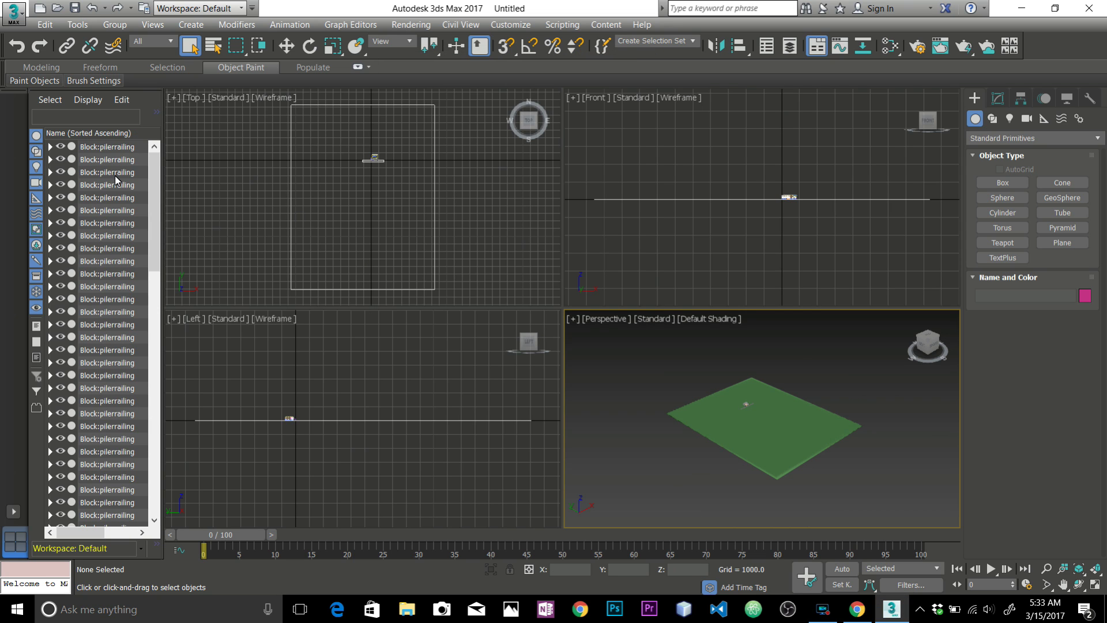
Step: Zoom in and out on the imported house in the Perspective viewport to inspect it
scroll(113, 220, "down", 2)
scroll(121, 259, "down", 15)
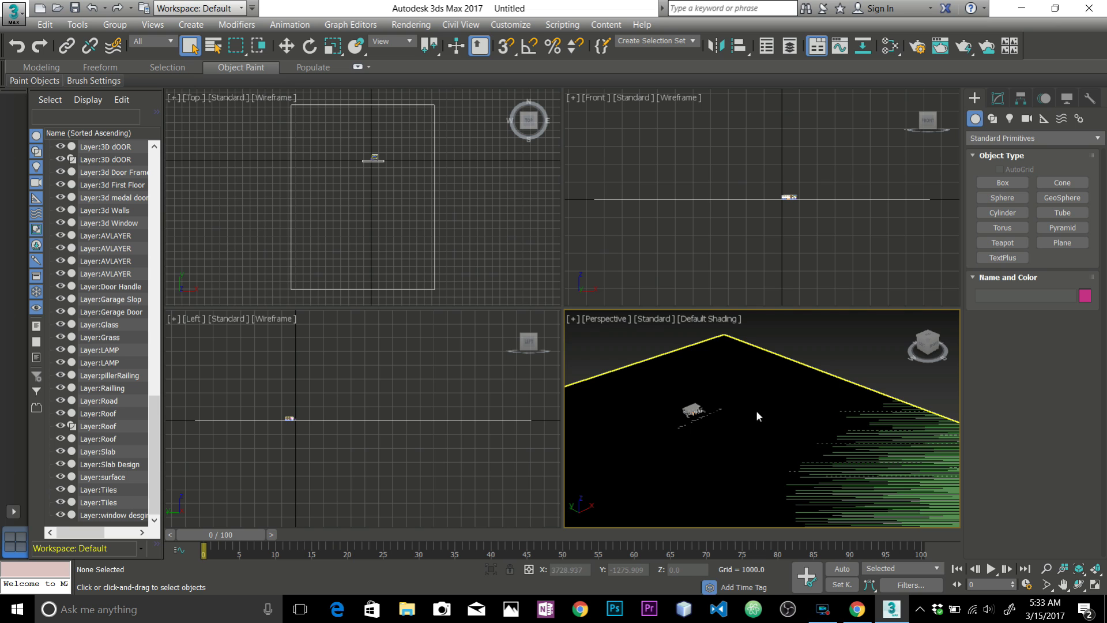
scroll(767, 404, "up", 8)
scroll(825, 357, "up", 5)
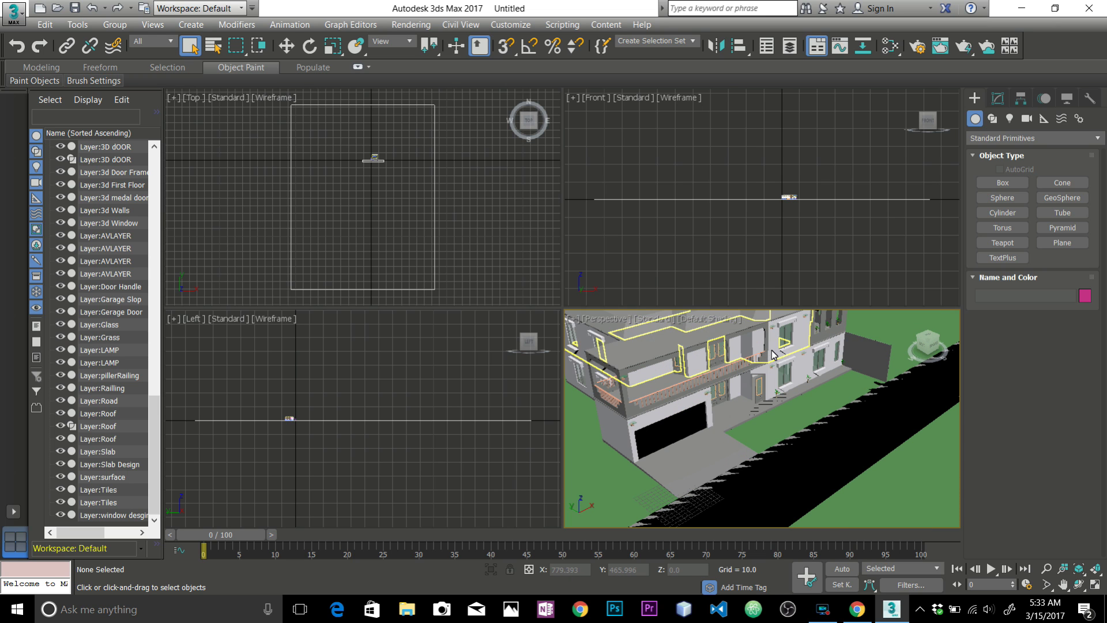
scroll(790, 396, "down", 5)
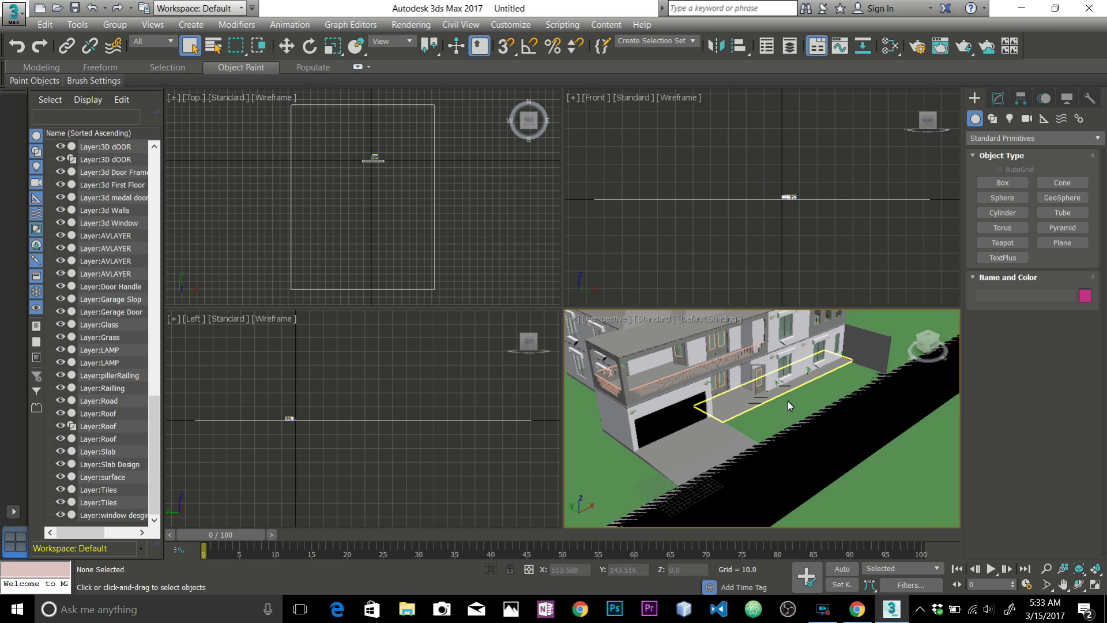
scroll(788, 404, "up", 3)
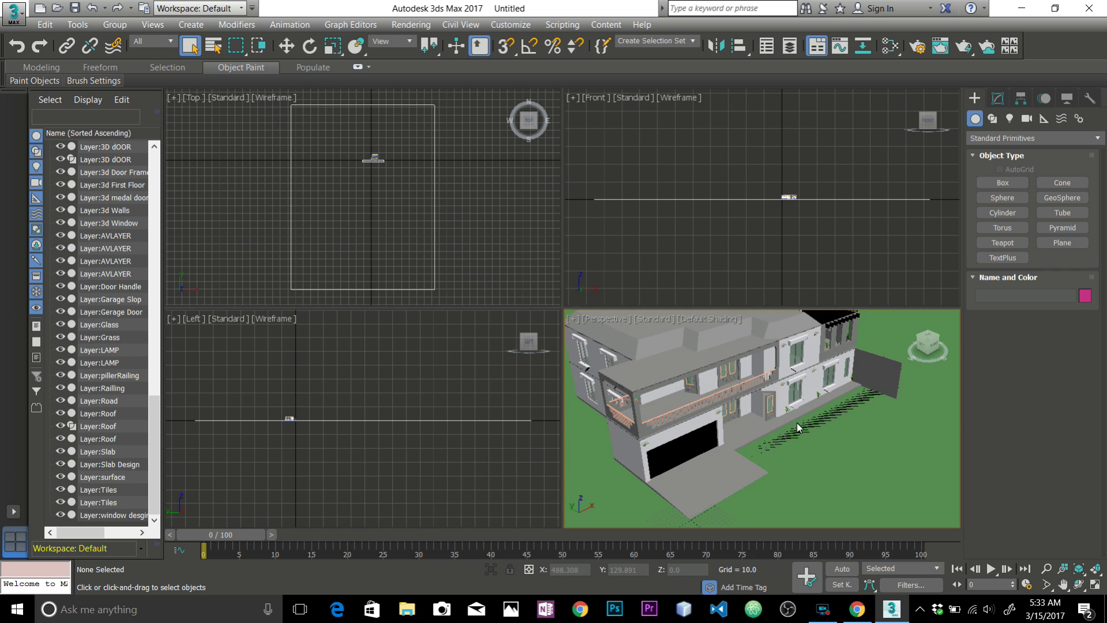
scroll(795, 418, "up", 4)
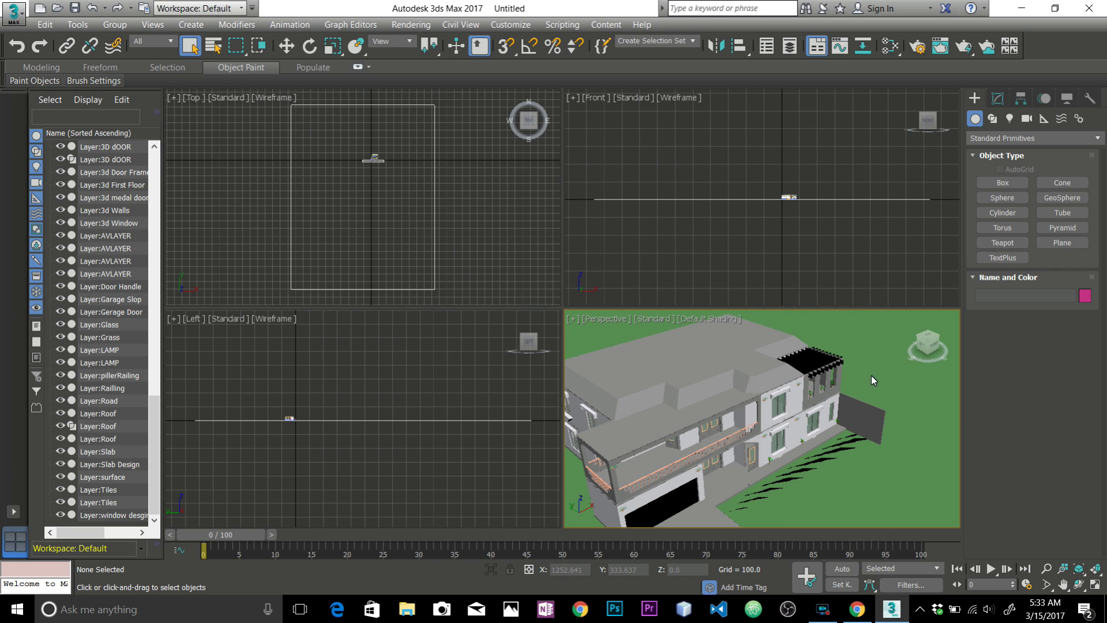
Step: Select the green ground surface and bring the house front closer in the perspective view
left_click(891, 335)
scroll(619, 345, "up", 2)
middle_click_drag(767, 412, 797, 362)
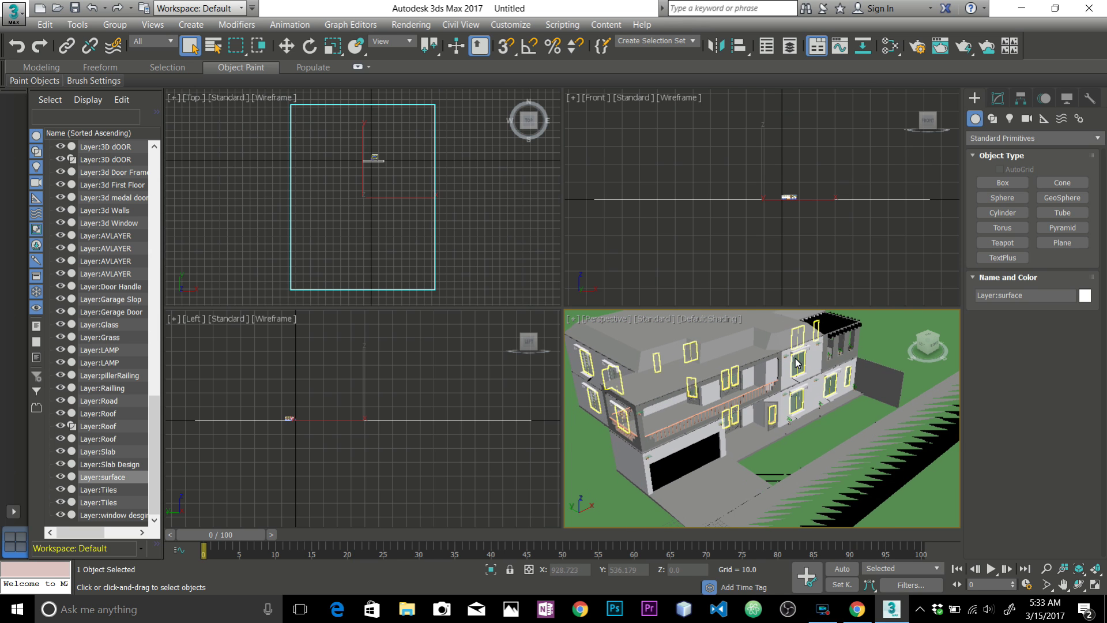
scroll(797, 362, "up", 3)
scroll(854, 396, "up", 2)
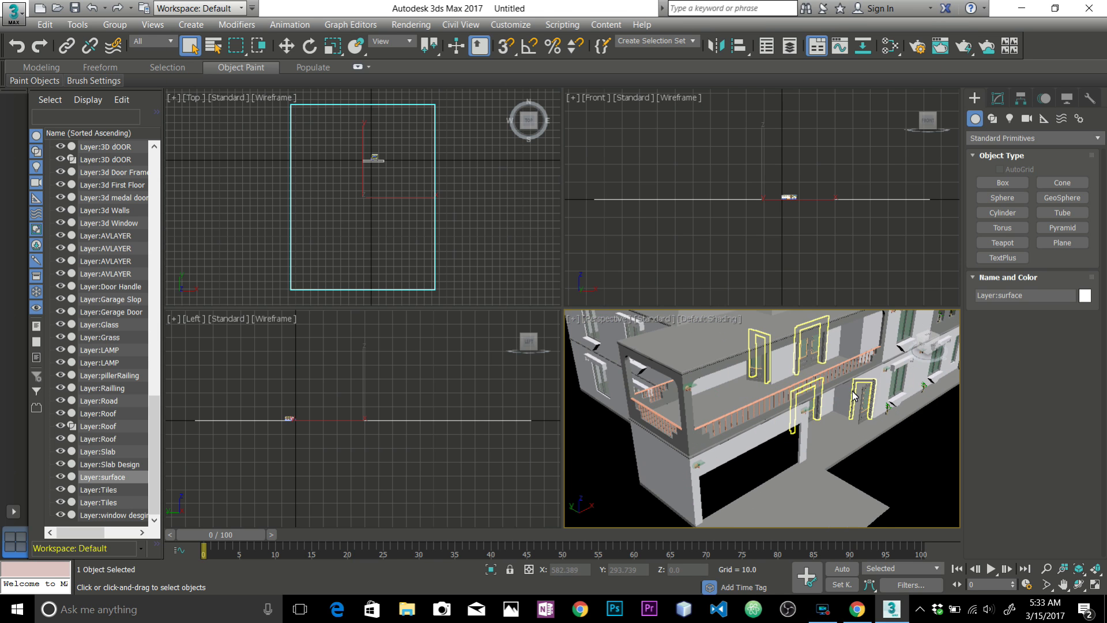
scroll(854, 395, "down", 3)
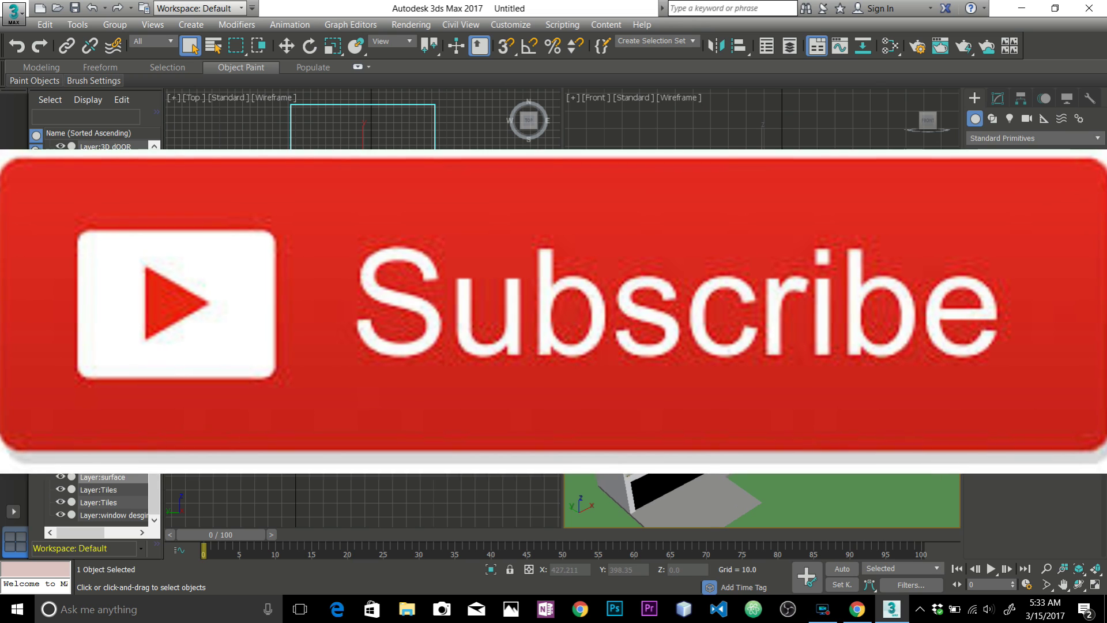